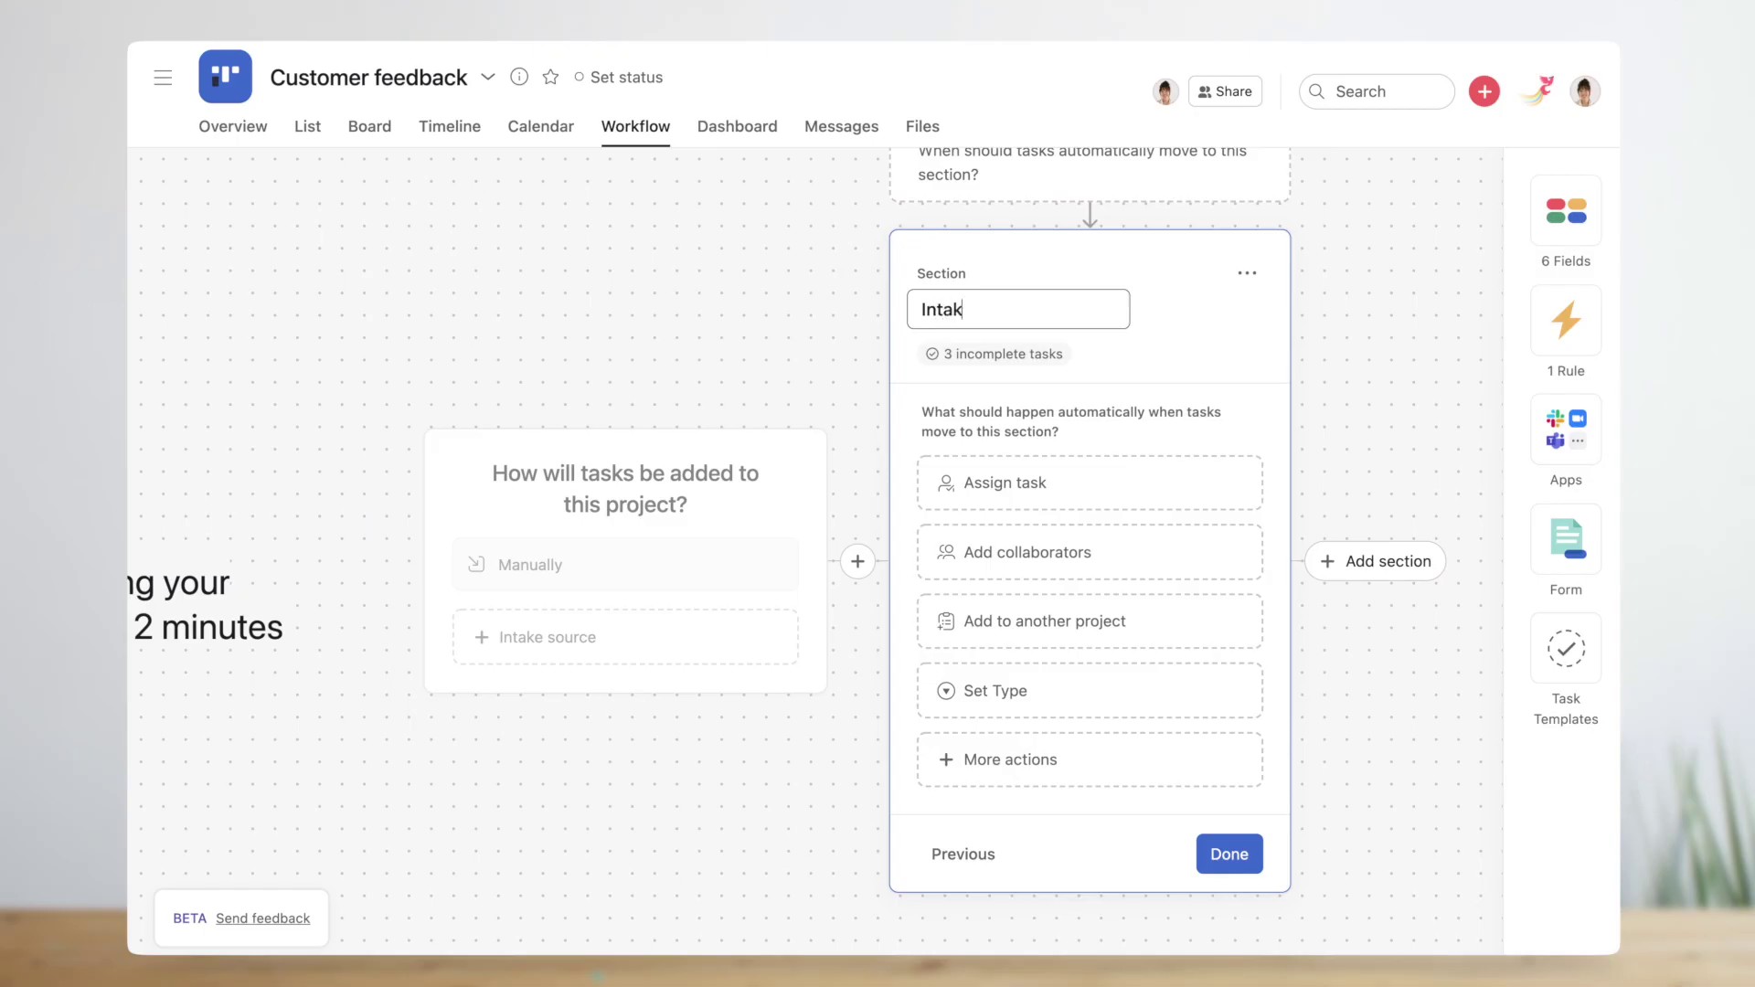
# Start adding a new section beside Intake in the workflow.
pyautogui.click(1342, 571)
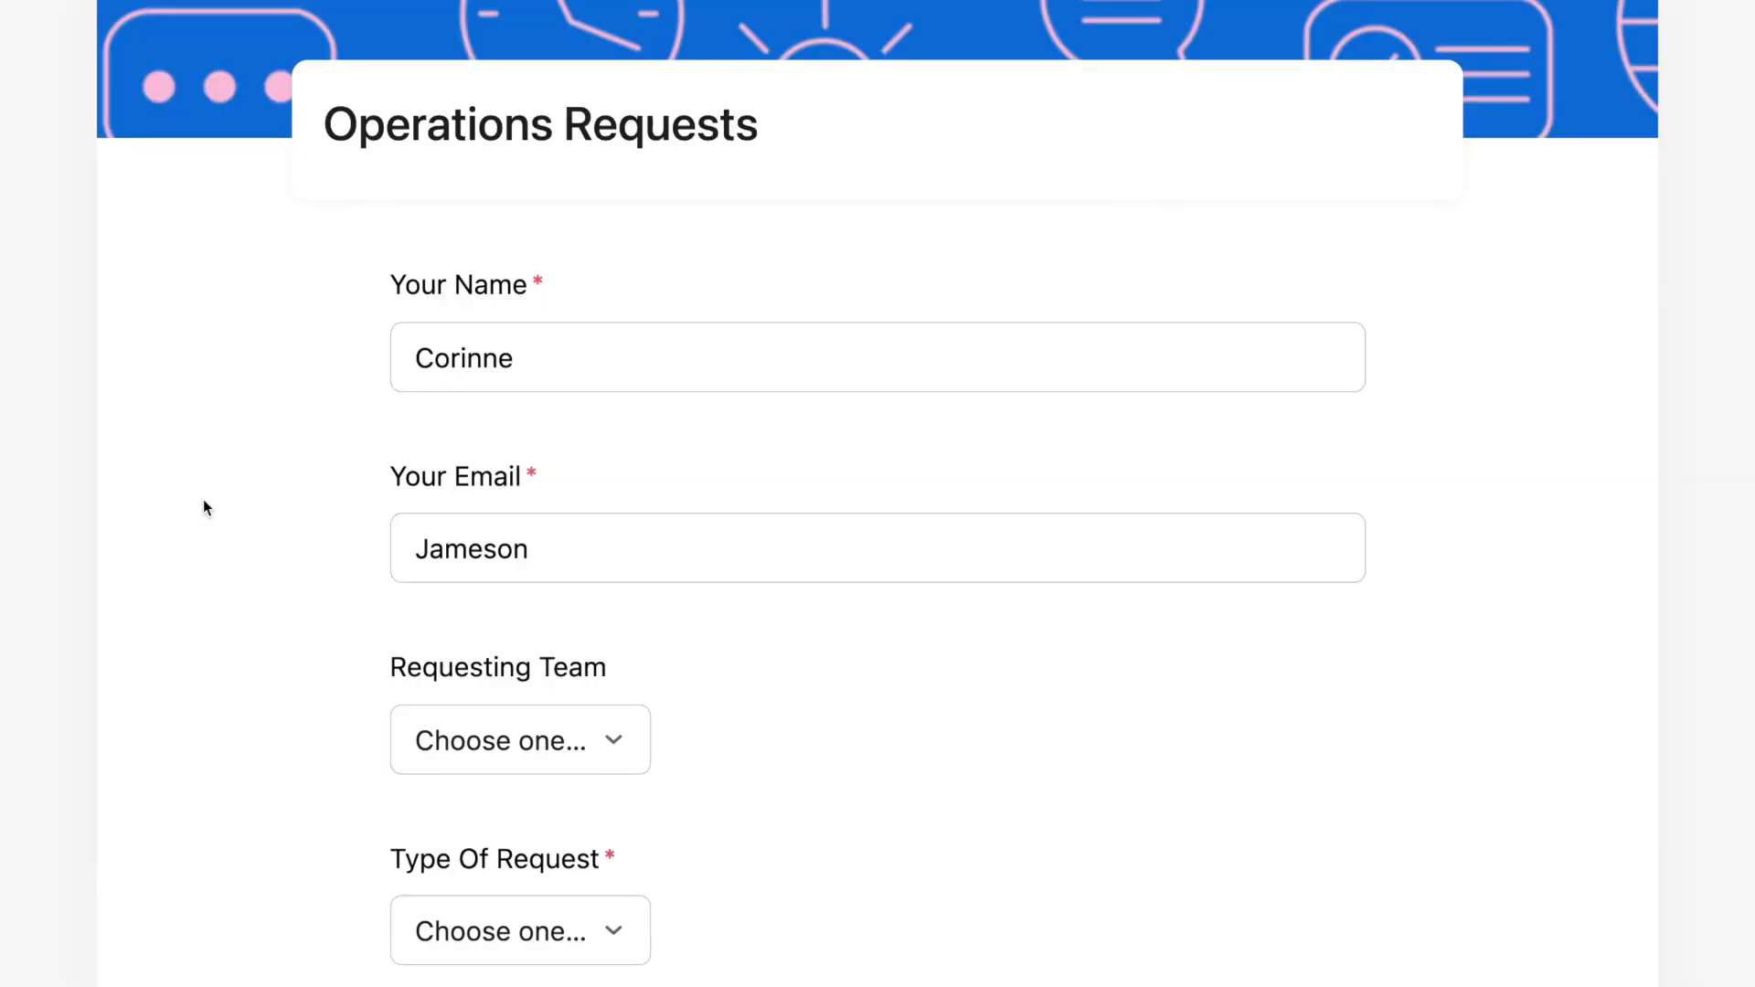
# On the Operations Requests form, set Requesting Team to Sales and Type Of Request to Facilities Request.
pyautogui.scroll(-4, 203, 500)
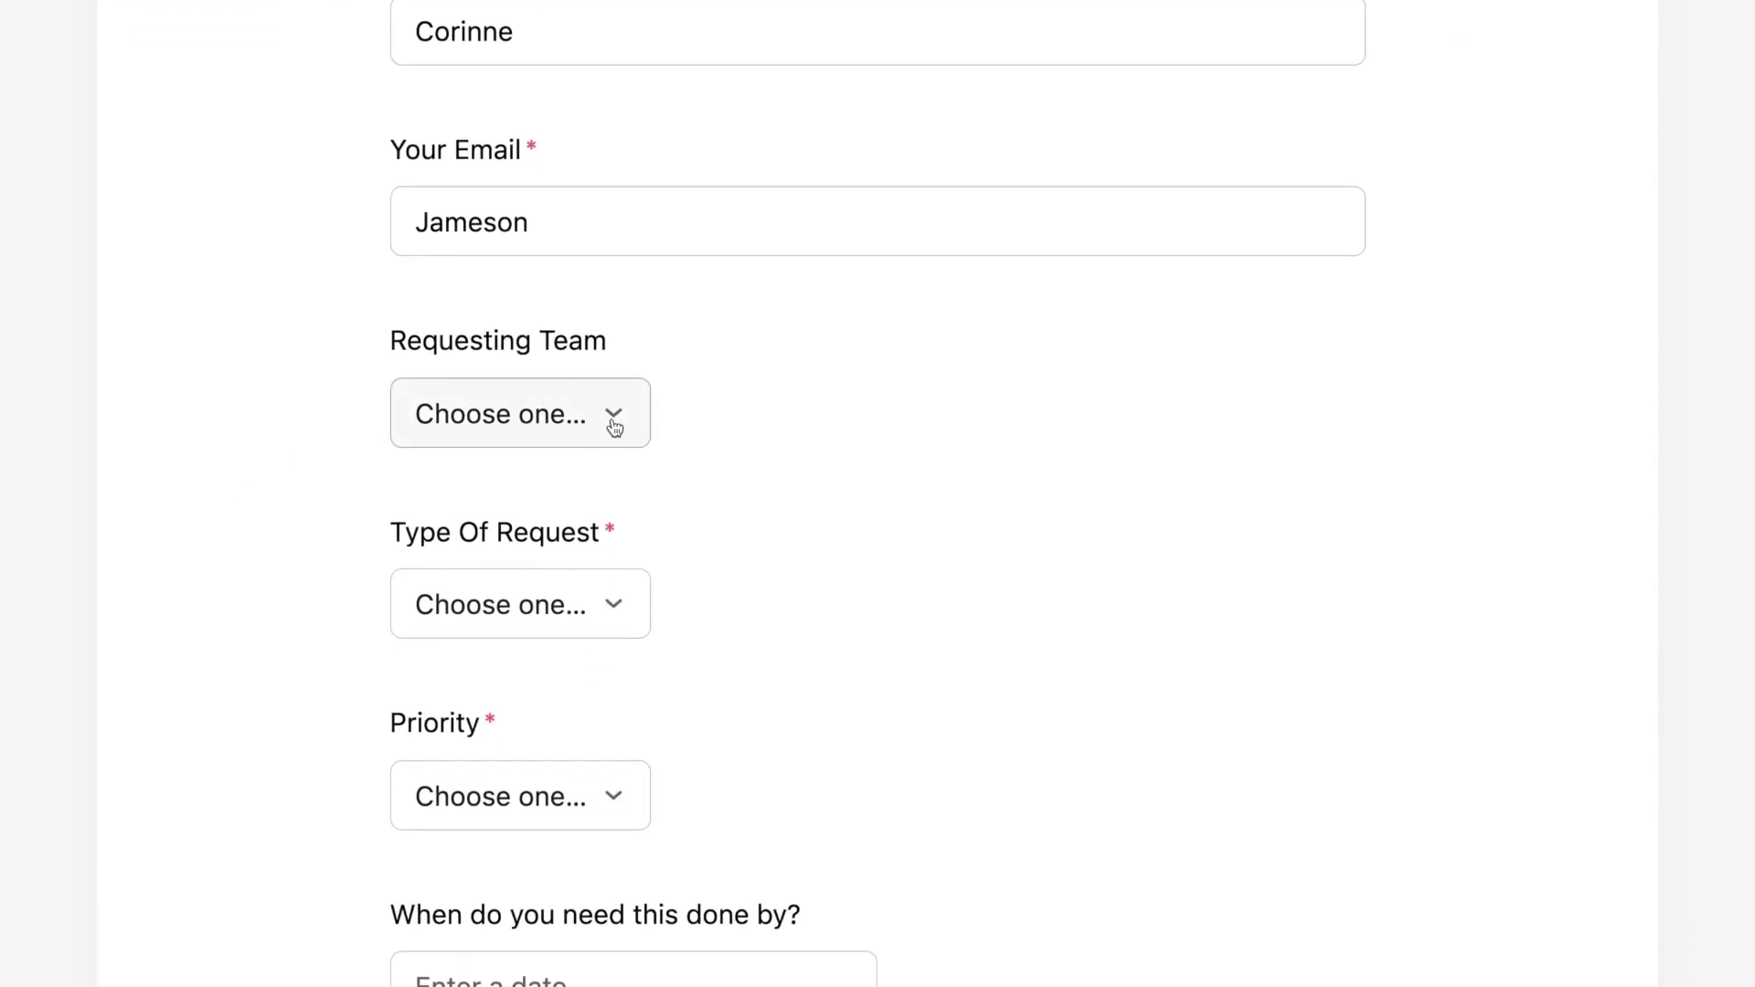
pyautogui.click(614, 427)
pyautogui.click(563, 554)
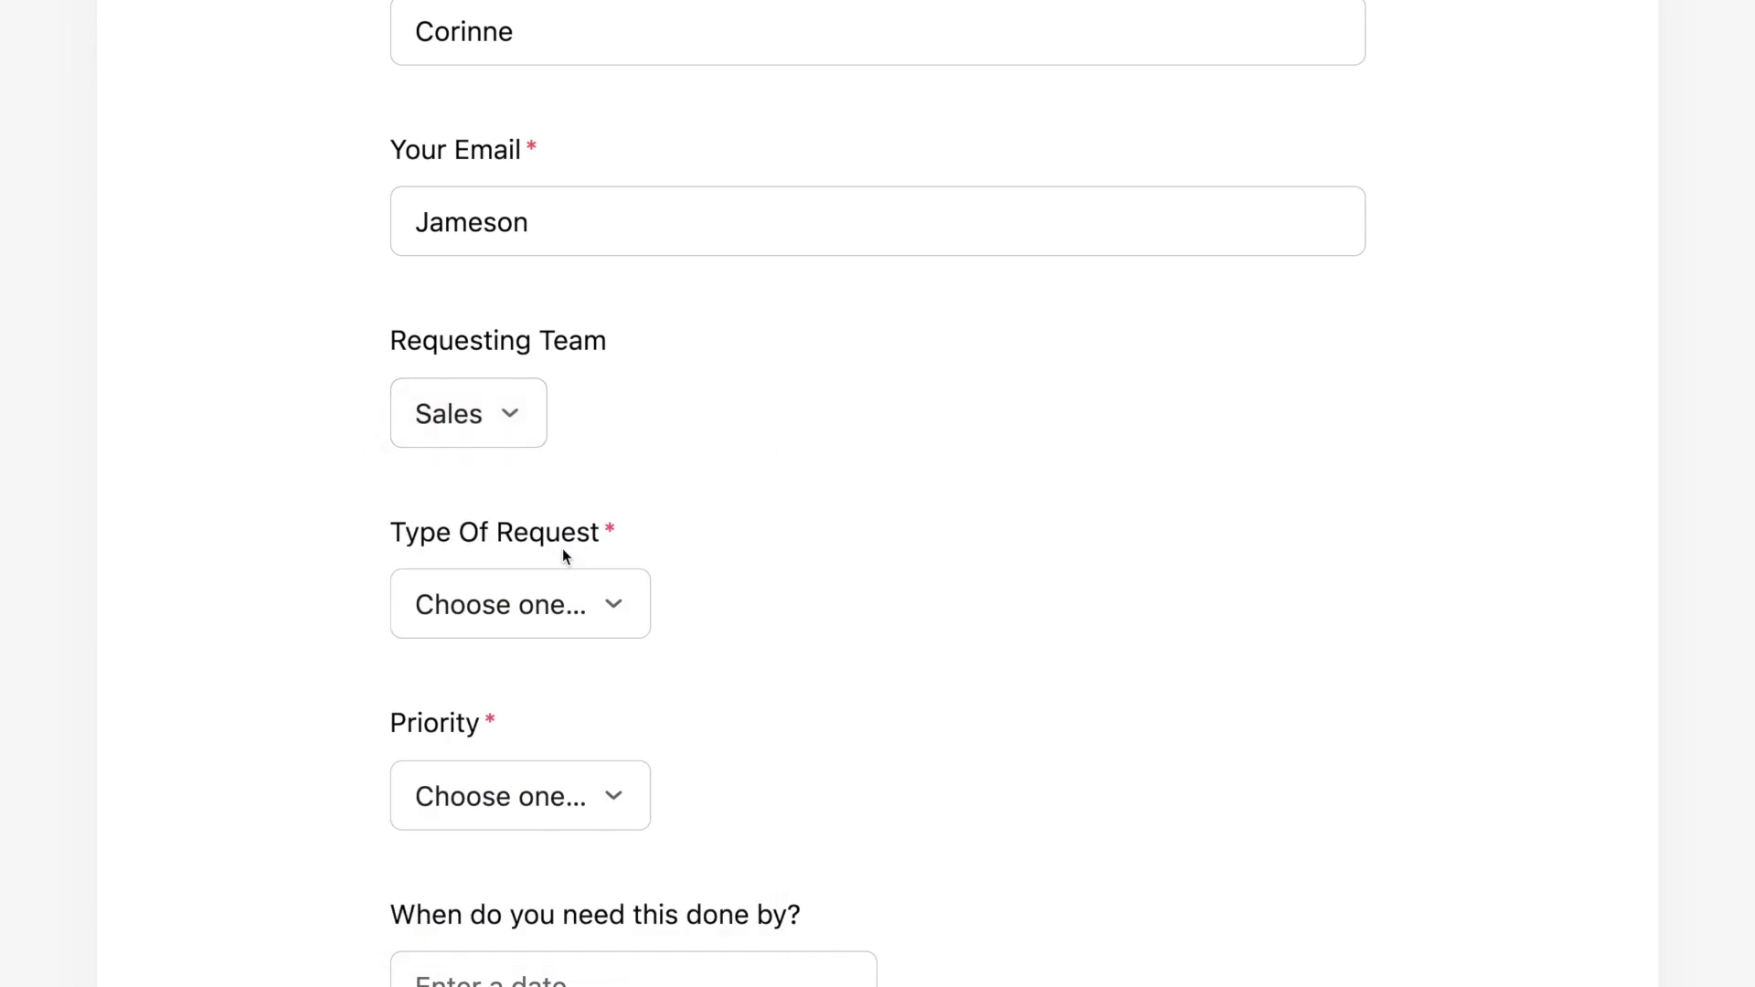
pyautogui.click(622, 622)
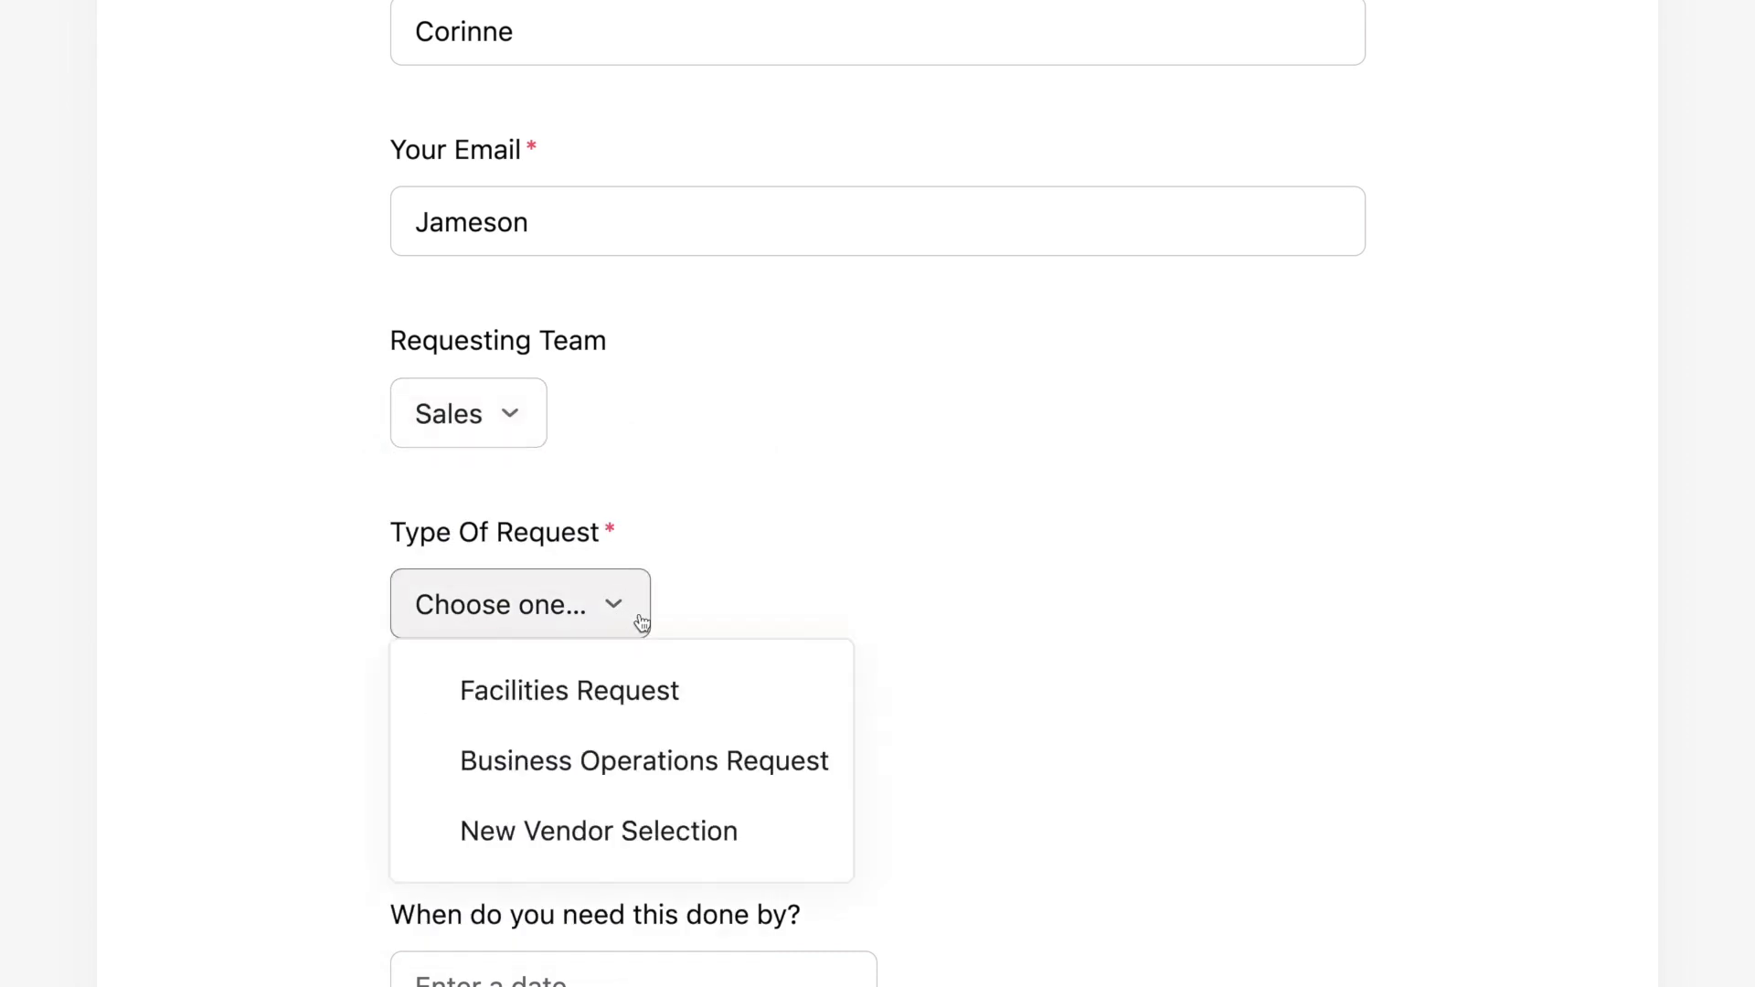
pyautogui.click(698, 720)
# Open the Customer feedback form and review its questions in Edit form.
pyautogui.scroll(-4, 841, 607)
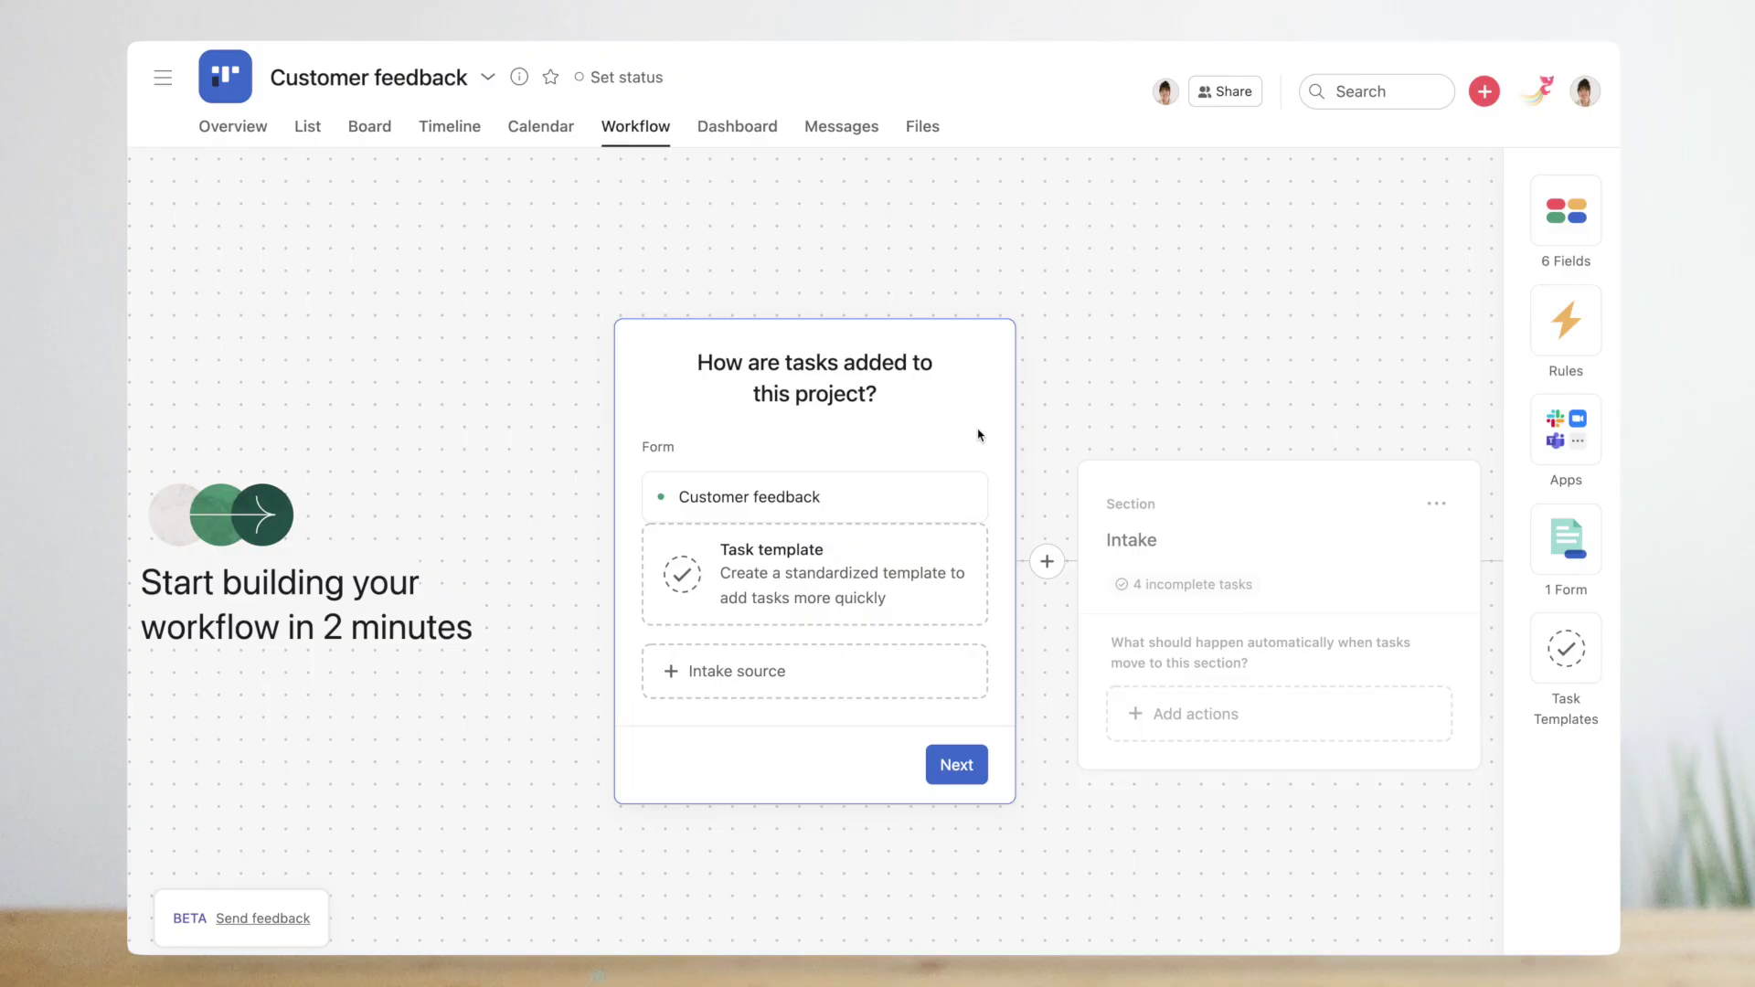
pyautogui.click(844, 498)
pyautogui.scroll(-4, 845, 494)
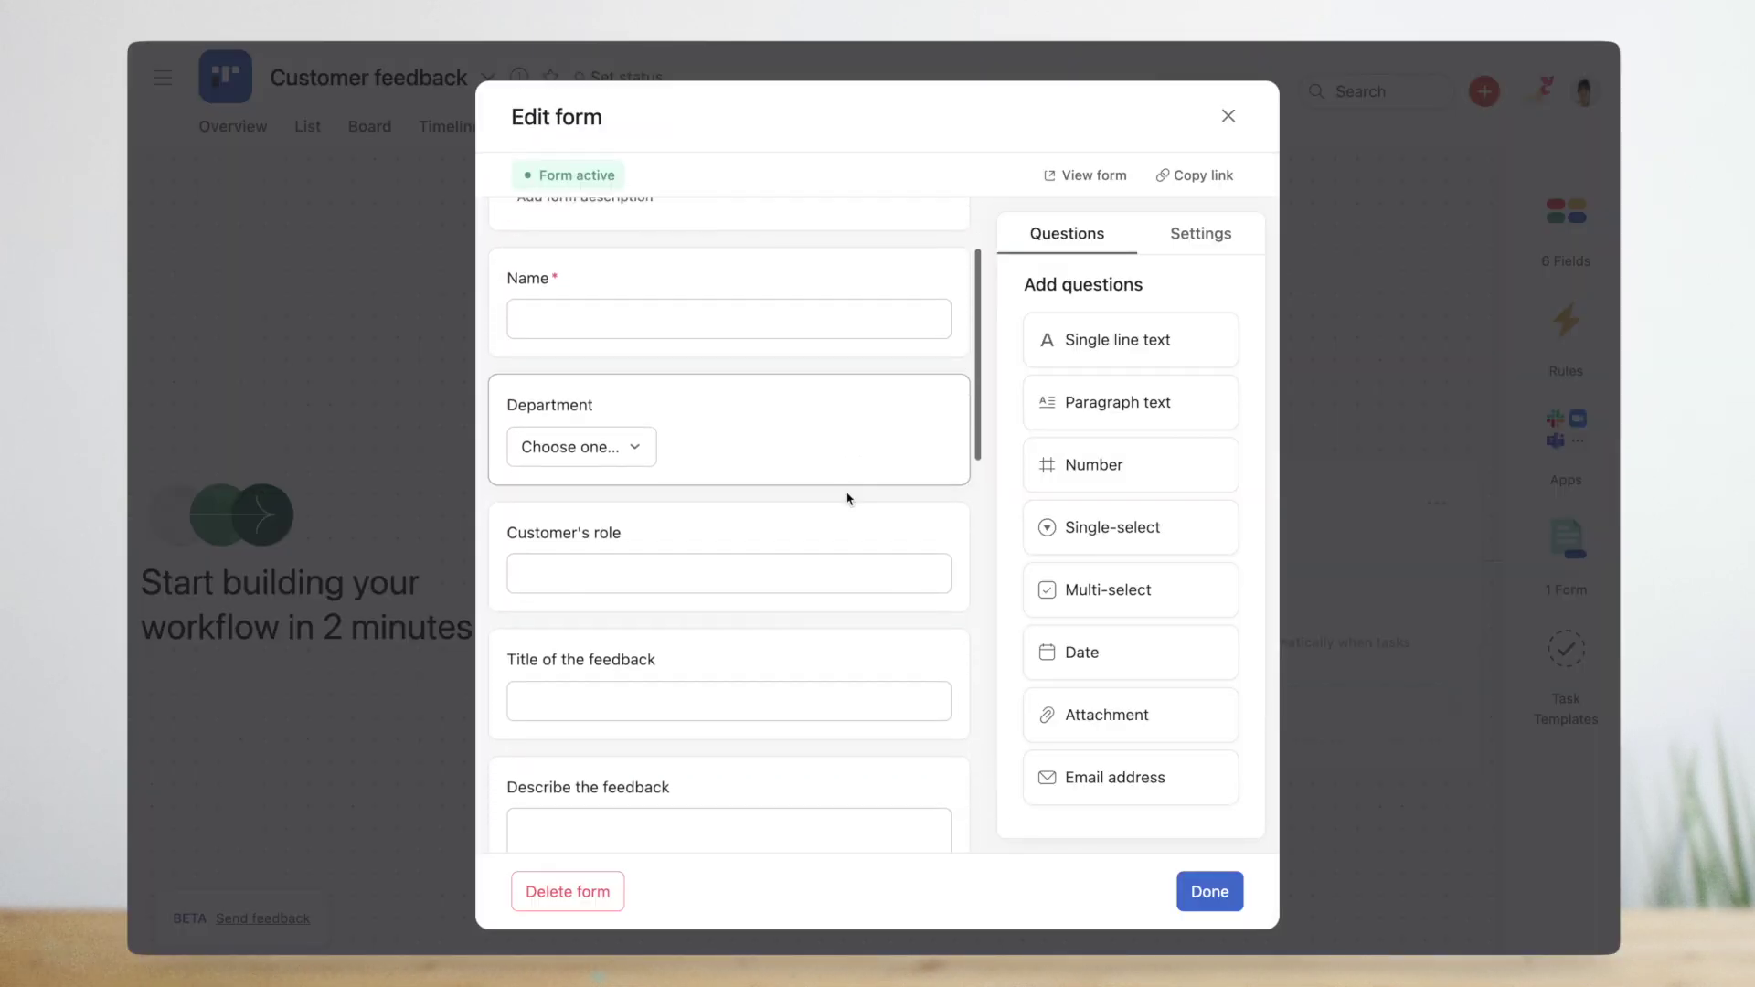
pyautogui.scroll(-6, 847, 494)
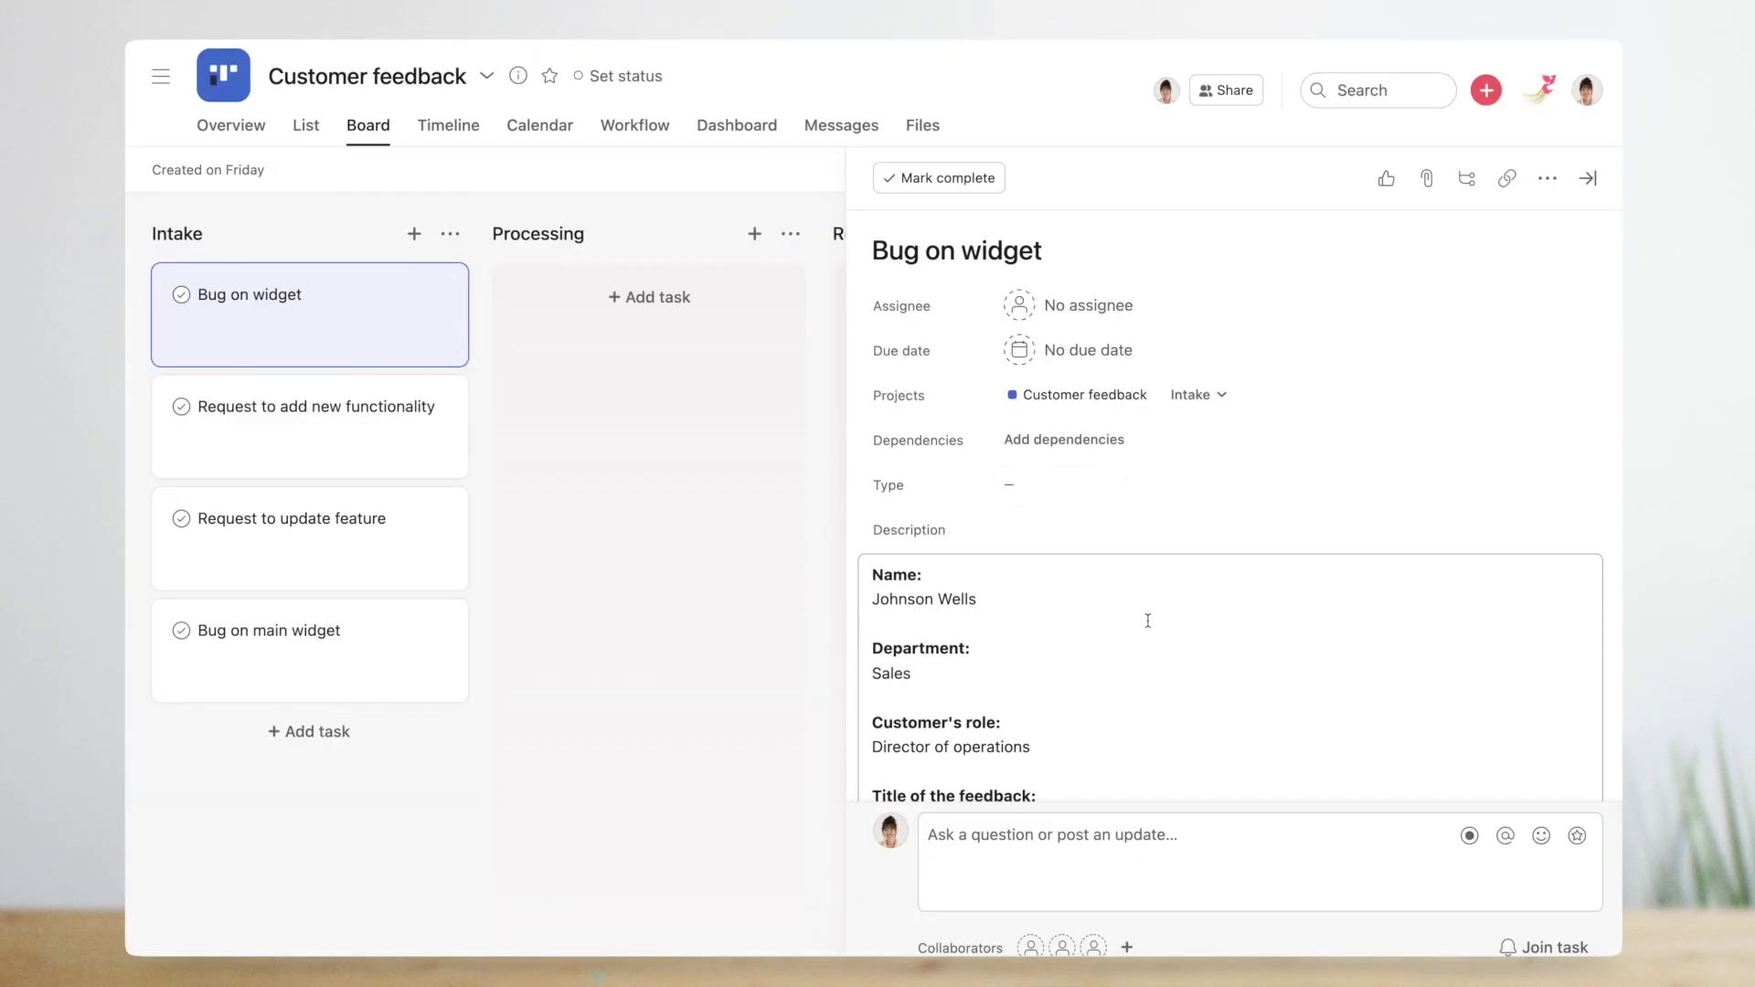
# Add three subtasks to Bug on widget, including Confirm submission.
pyautogui.scroll(-5, 1148, 621)
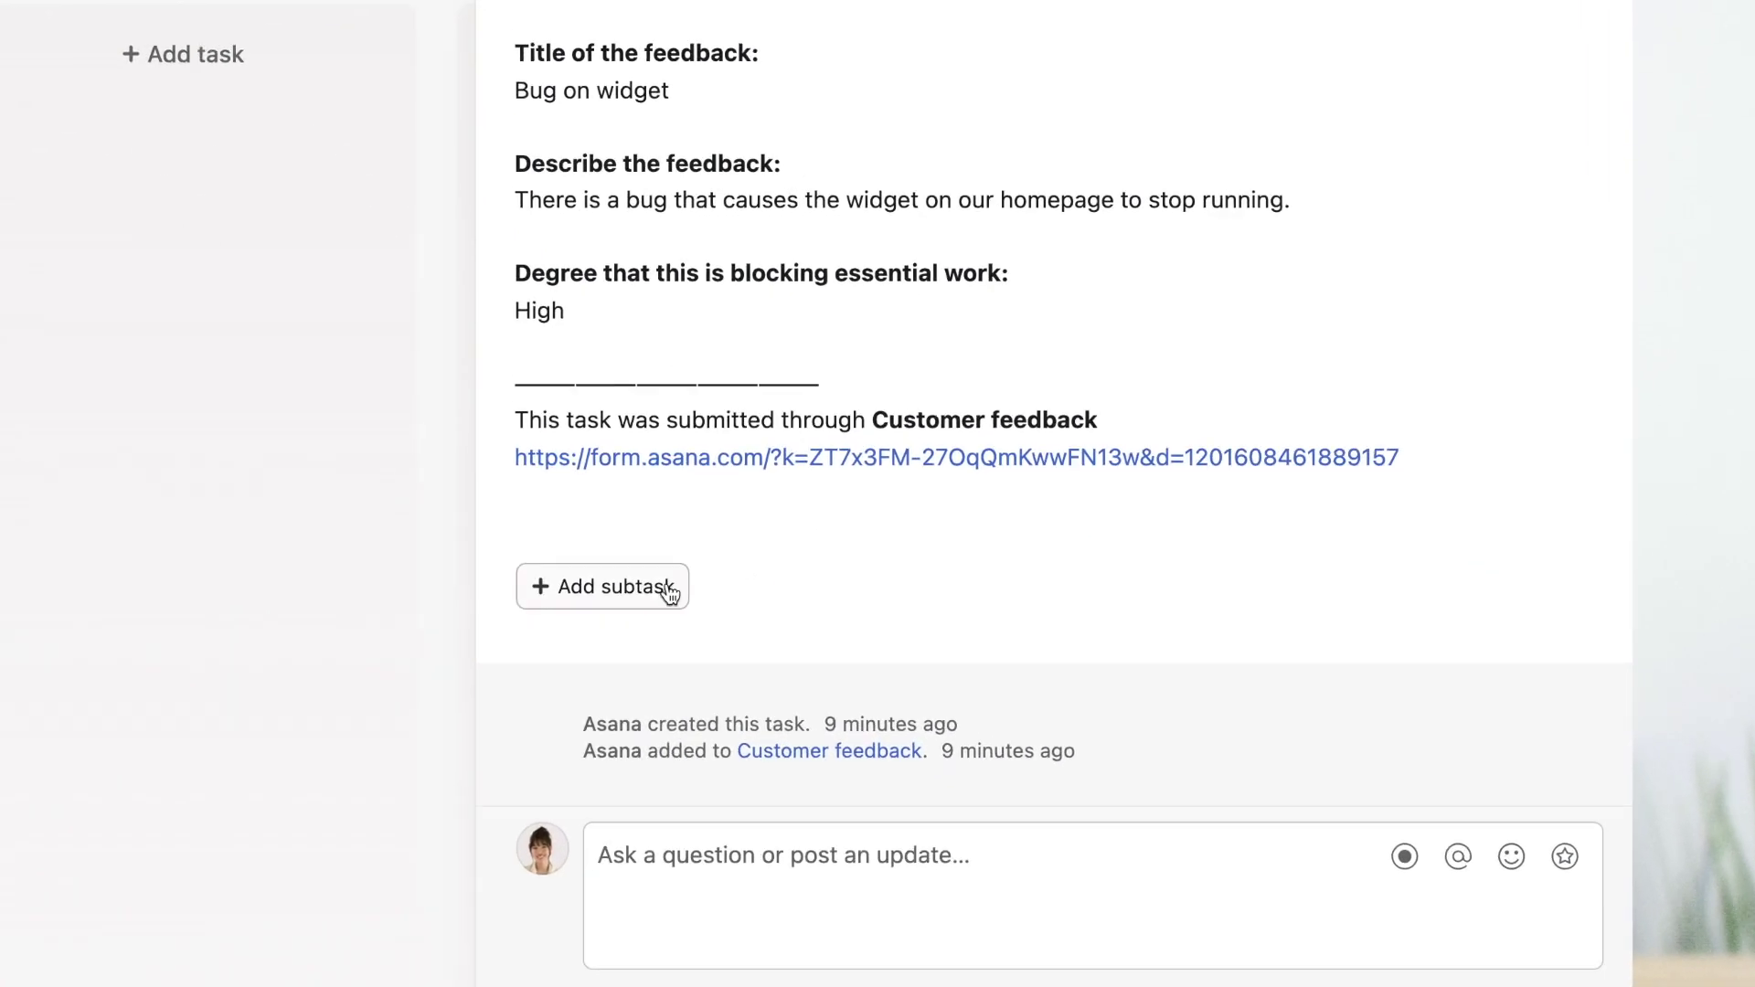
pyautogui.click(638, 599)
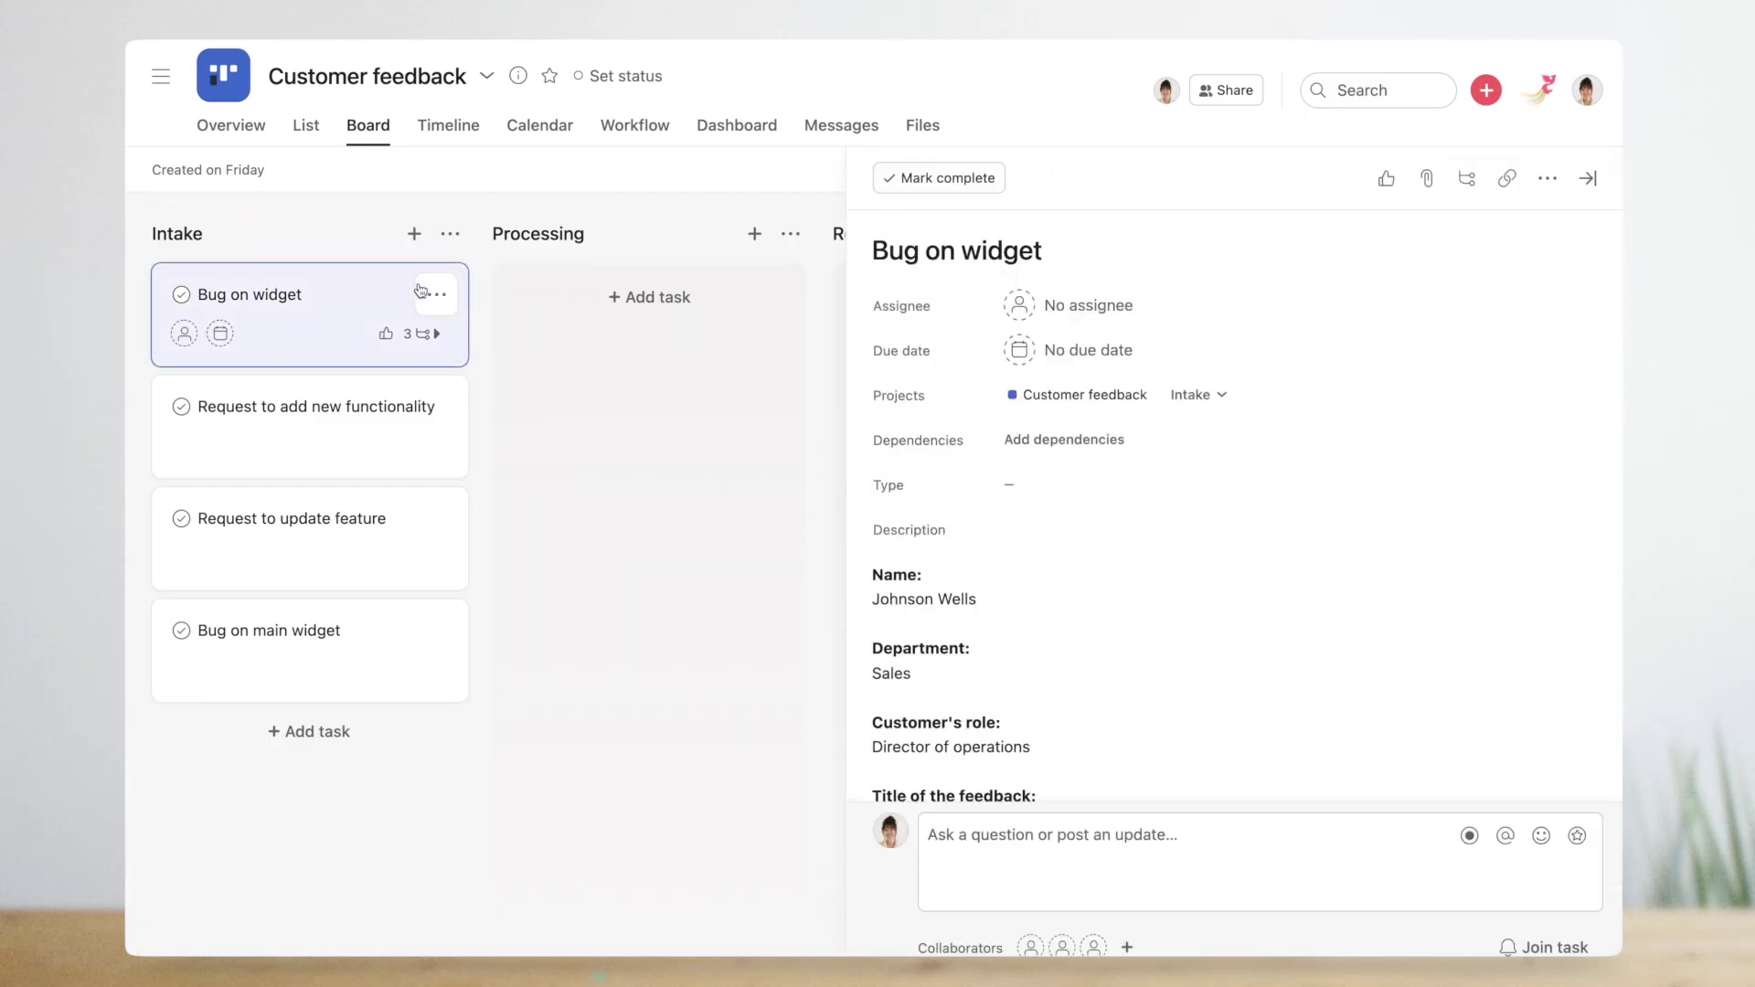
# Set Bug on widget's Type to Bugs and assign it to a teammate.
pyautogui.click(1023, 496)
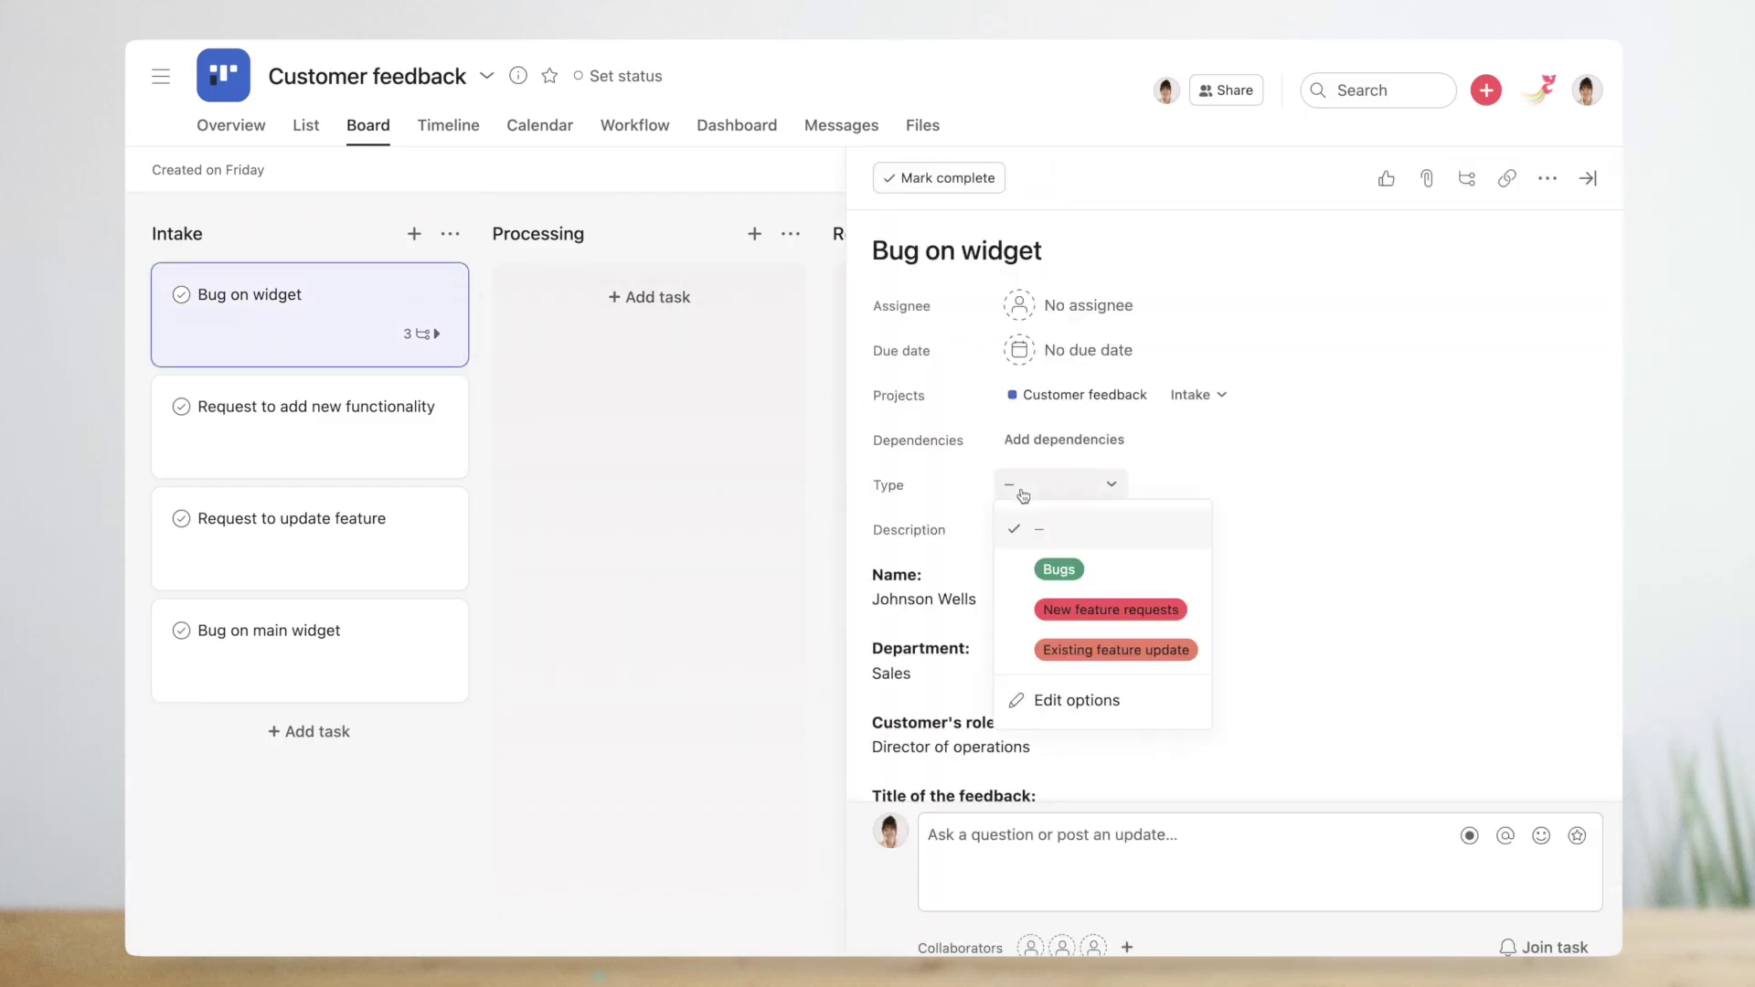
pyautogui.click(1058, 571)
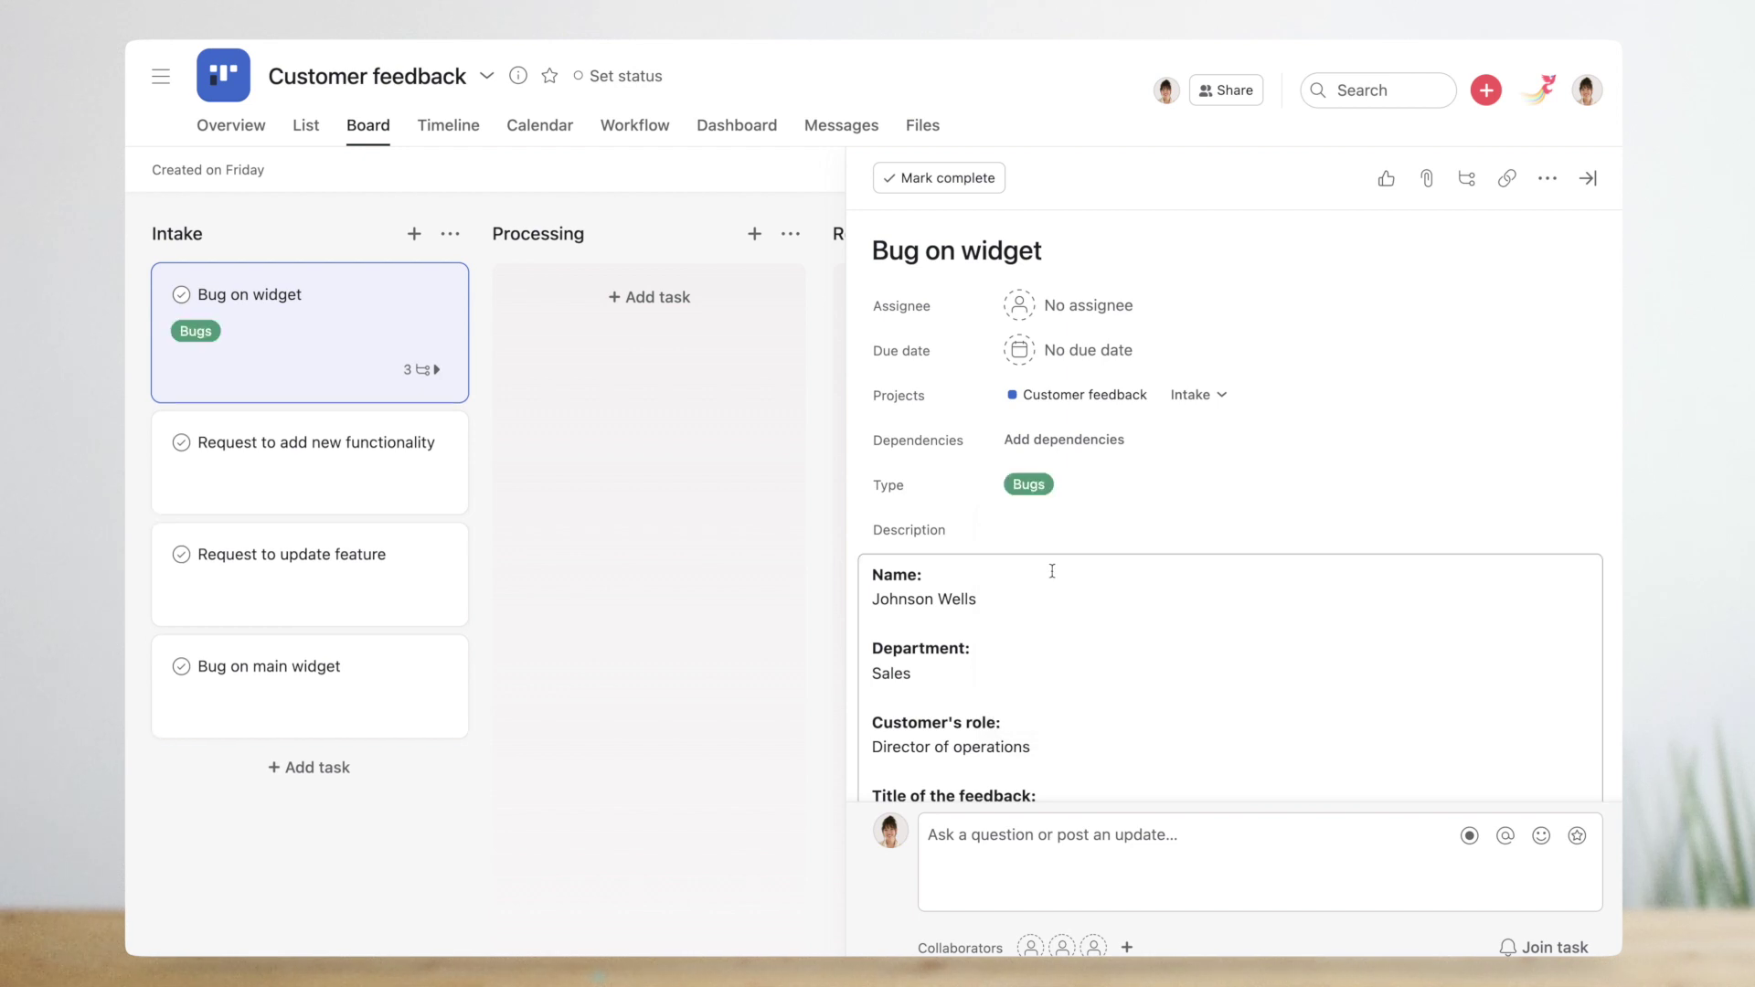
pyautogui.click(1028, 315)
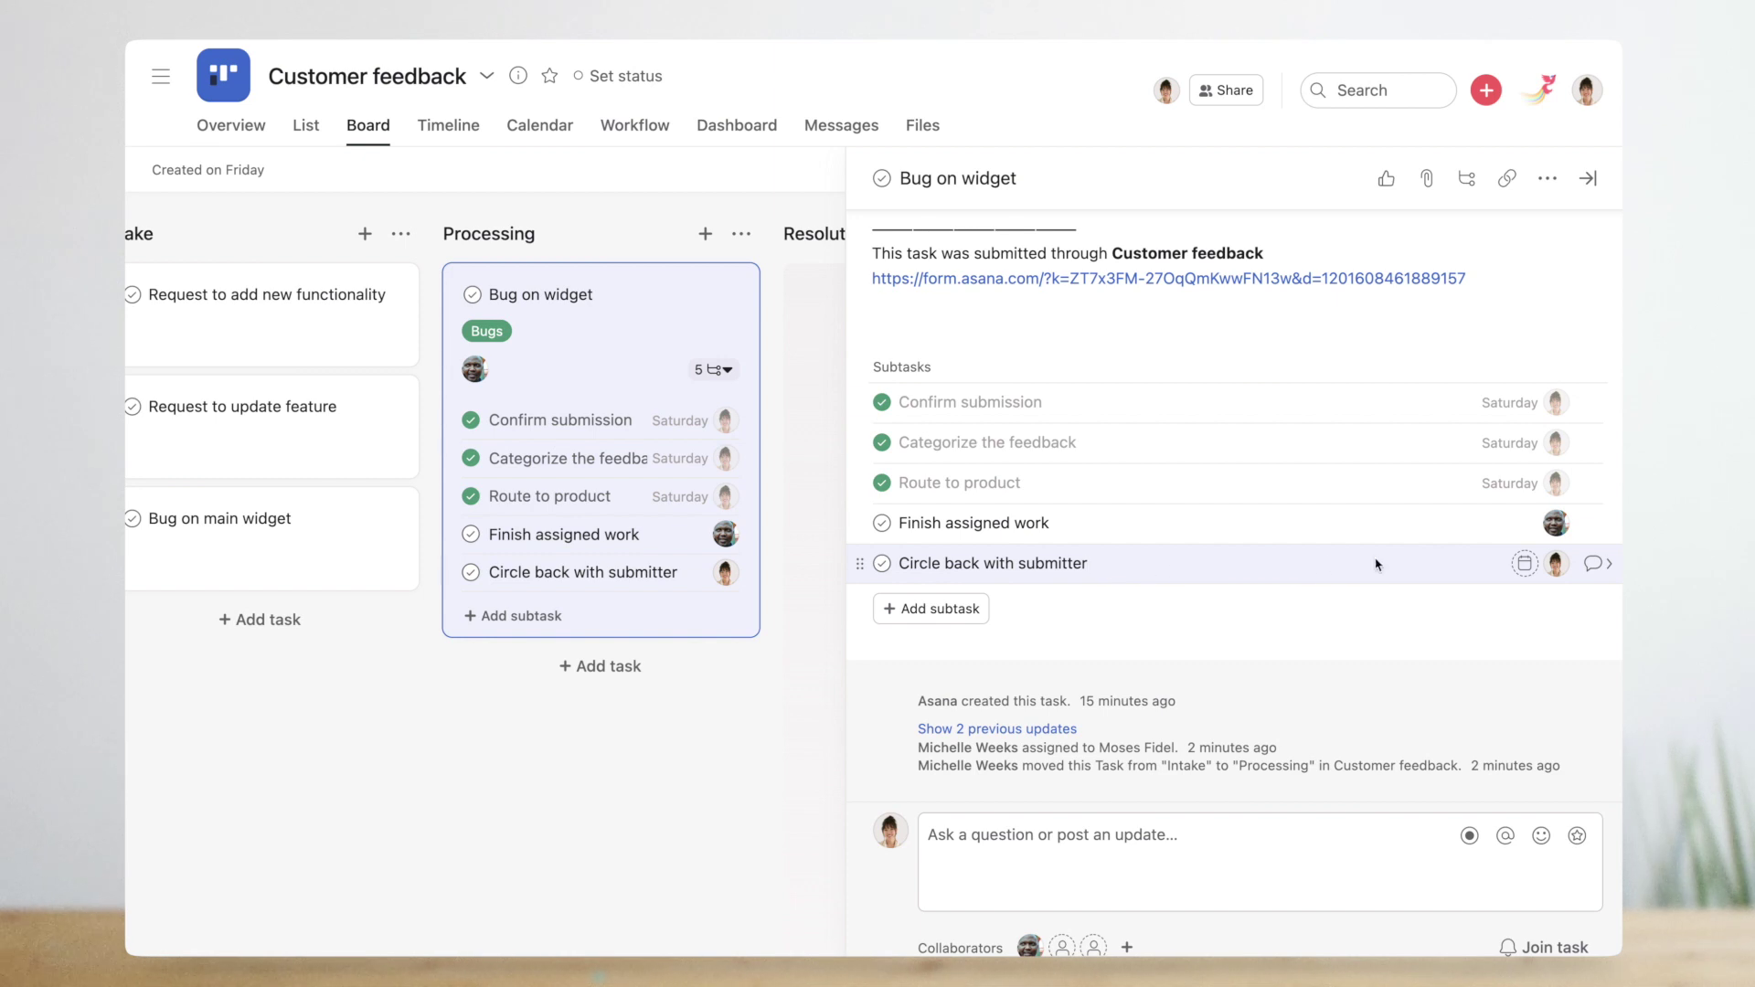
# Make the Circle back with submitter subtask blocked by Finish assigned work.
pyautogui.click(1598, 565)
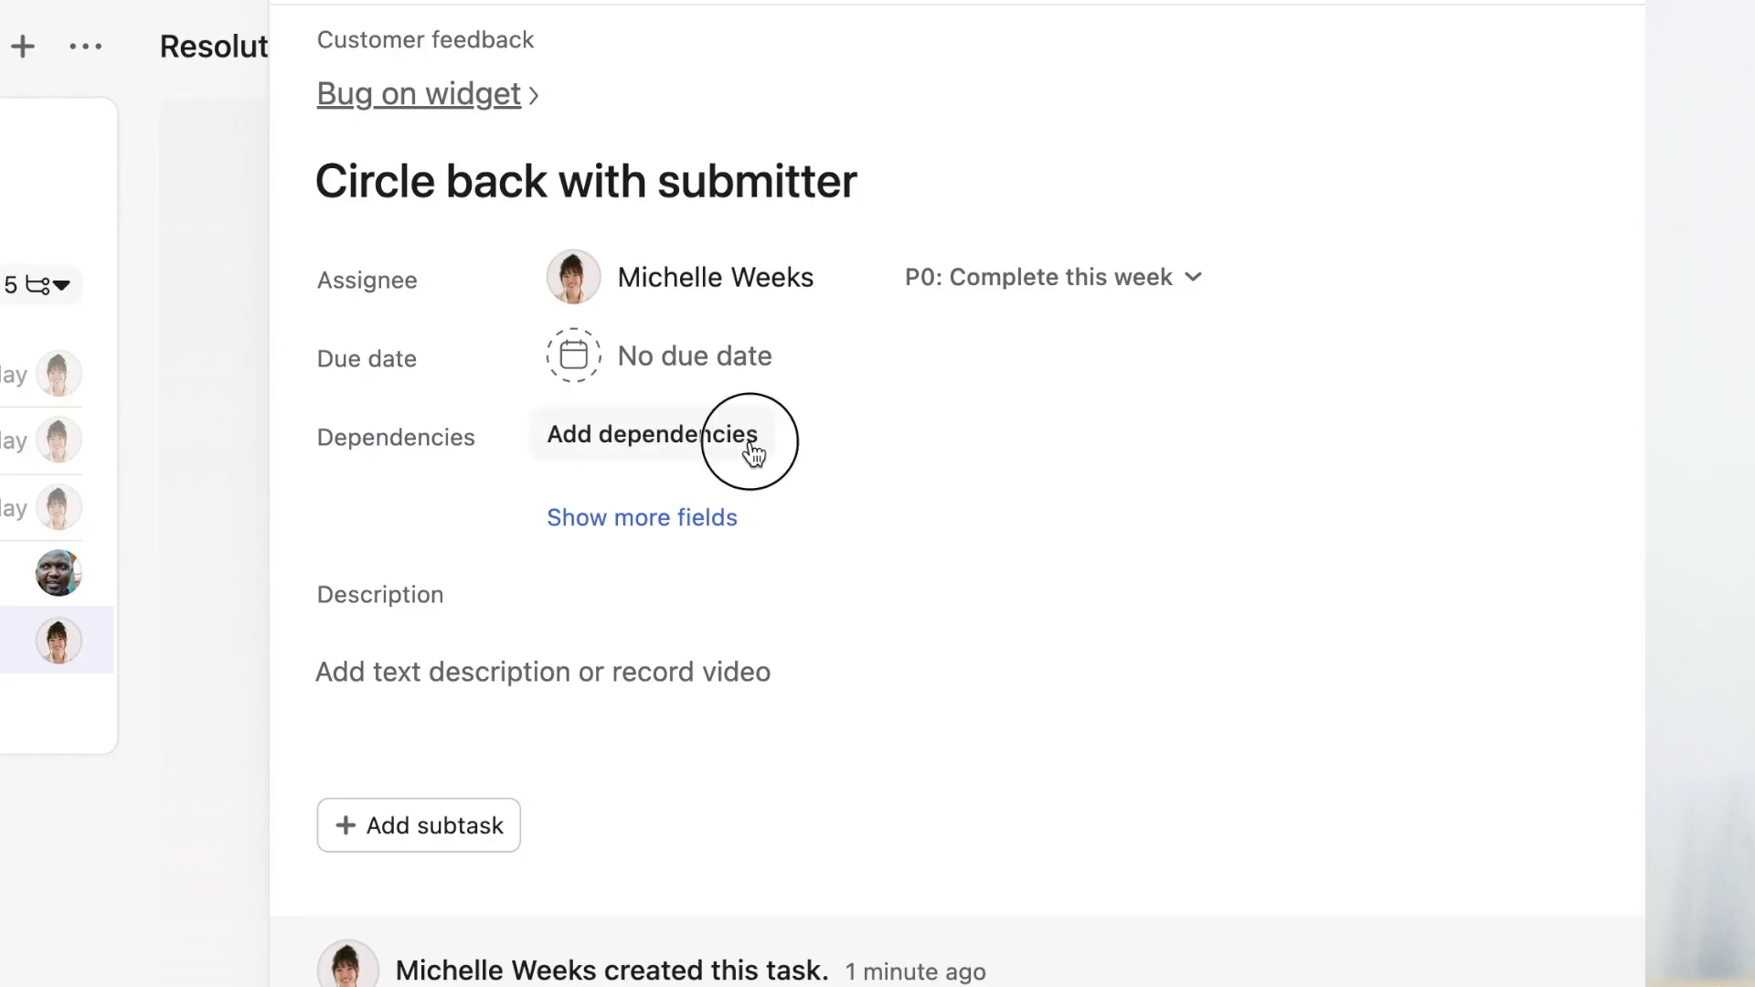
pyautogui.click(753, 452)
pyautogui.write('finish assign')
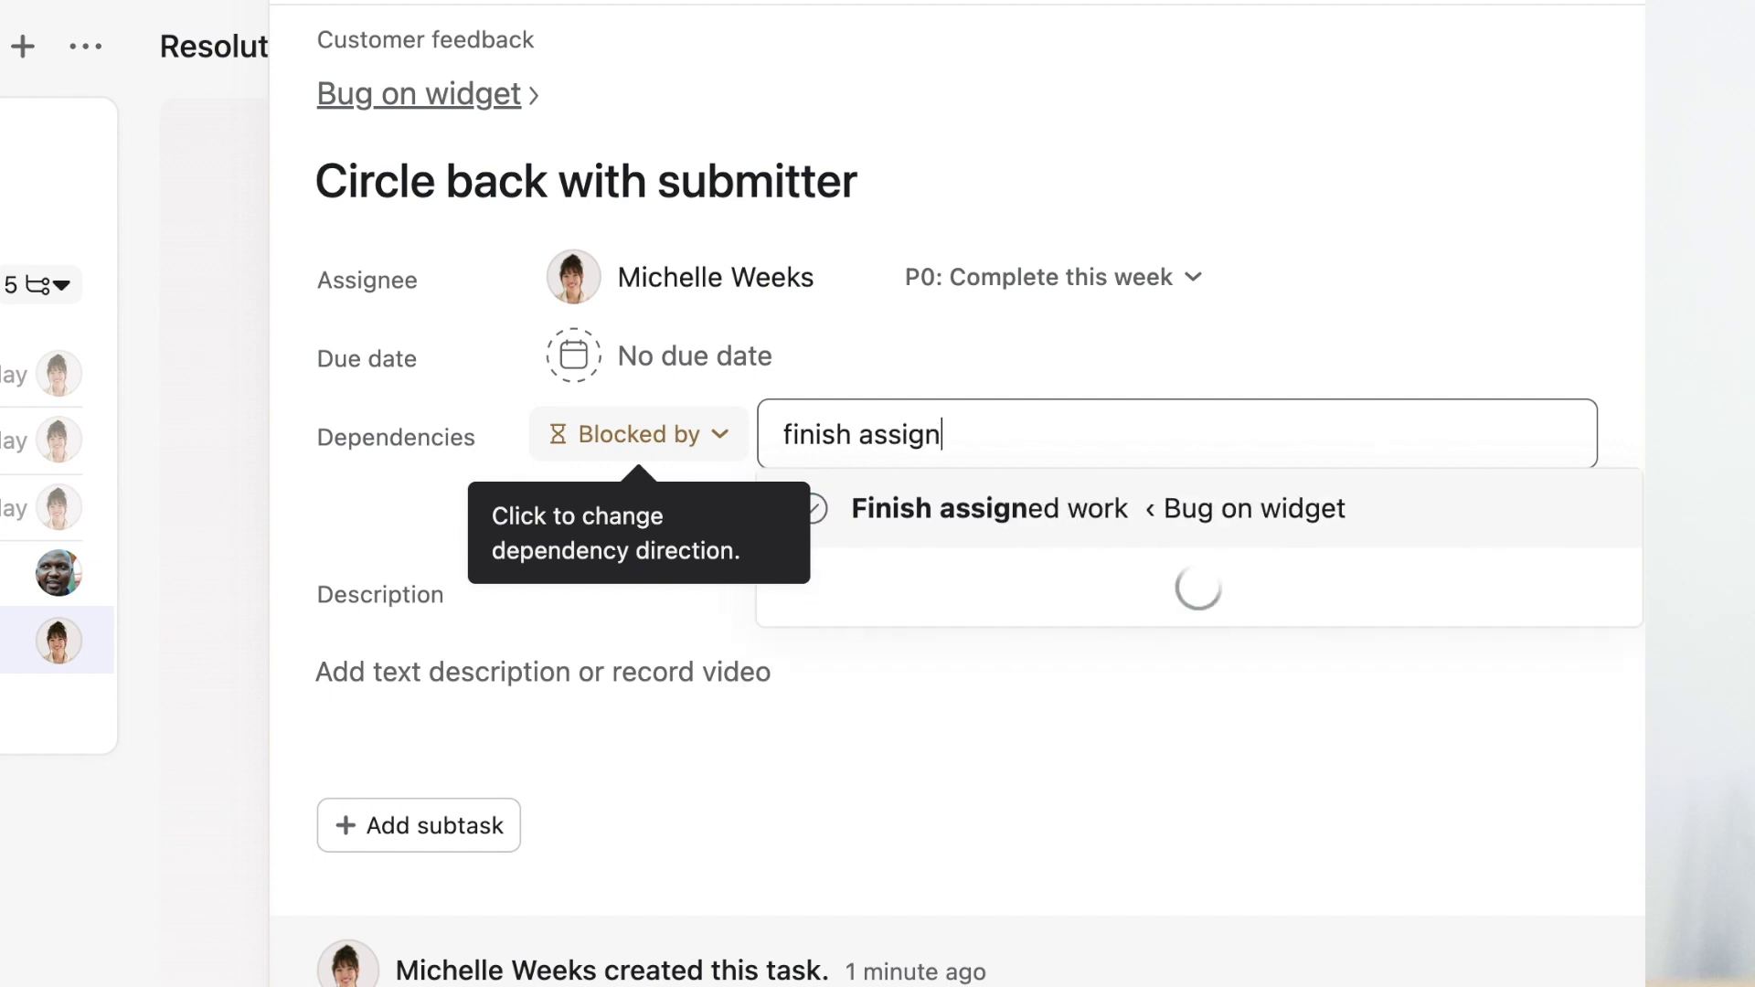
pyautogui.click(956, 522)
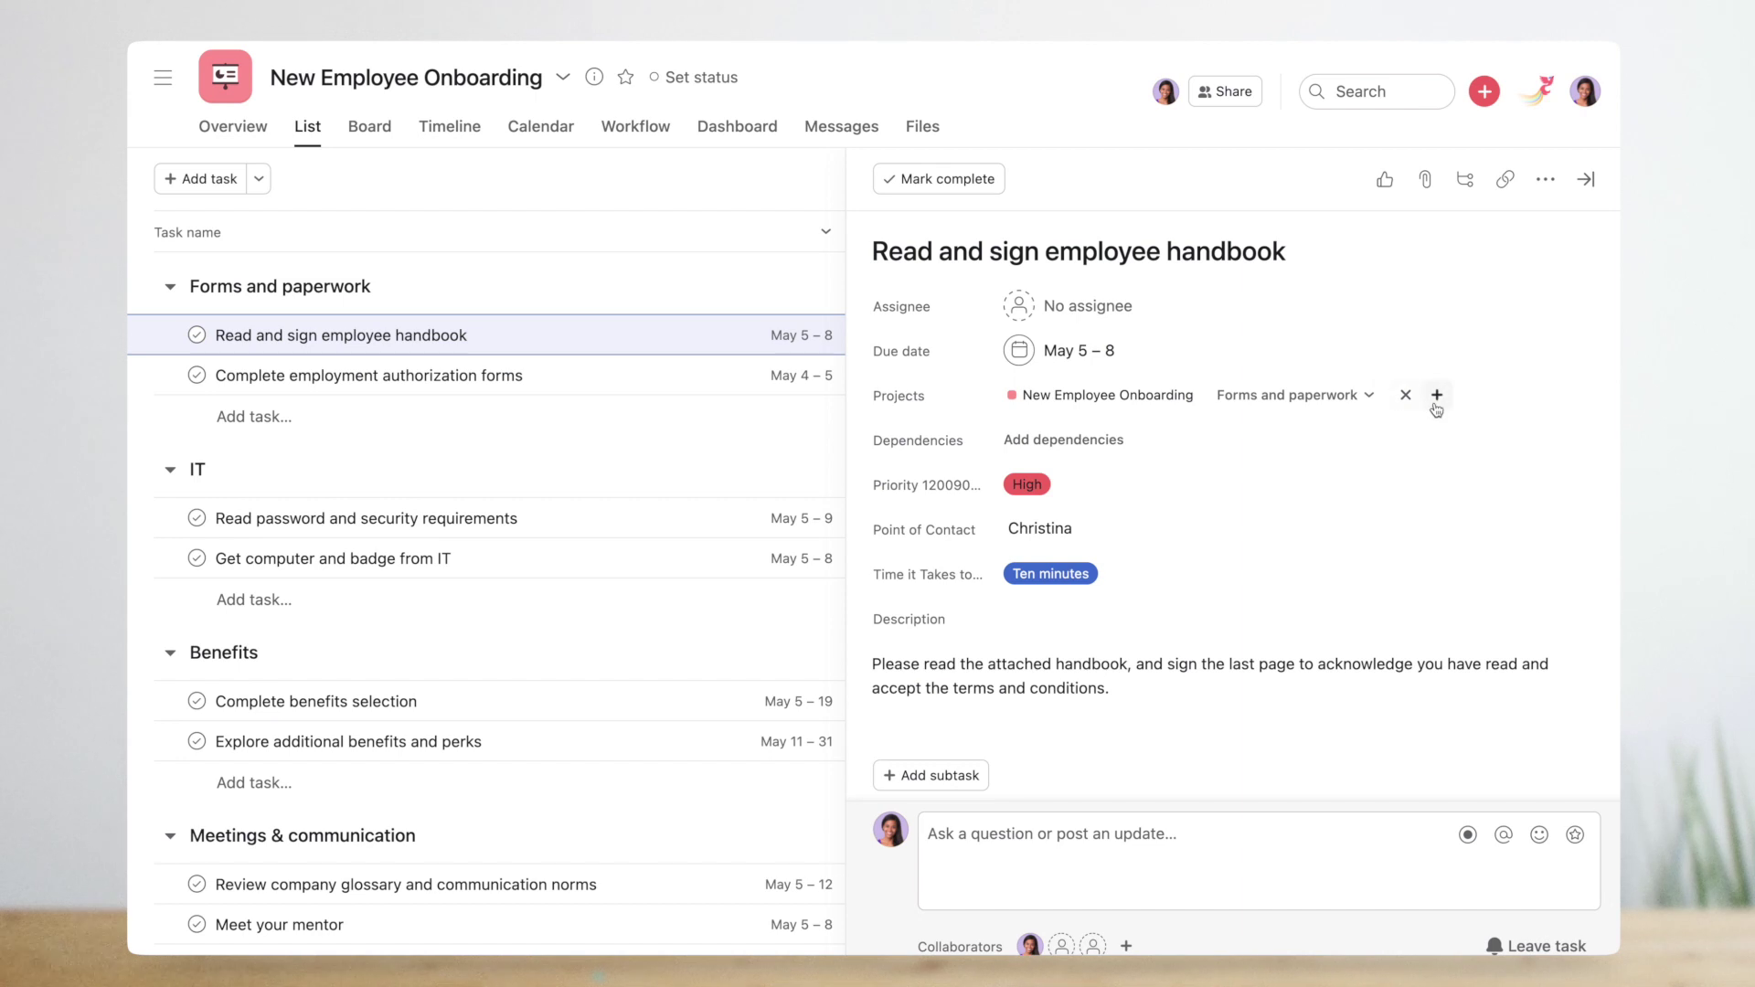
# Search 'hr' for the handbook task and add Bug on widget to Product Development Sprint Board.
pyautogui.click(1436, 405)
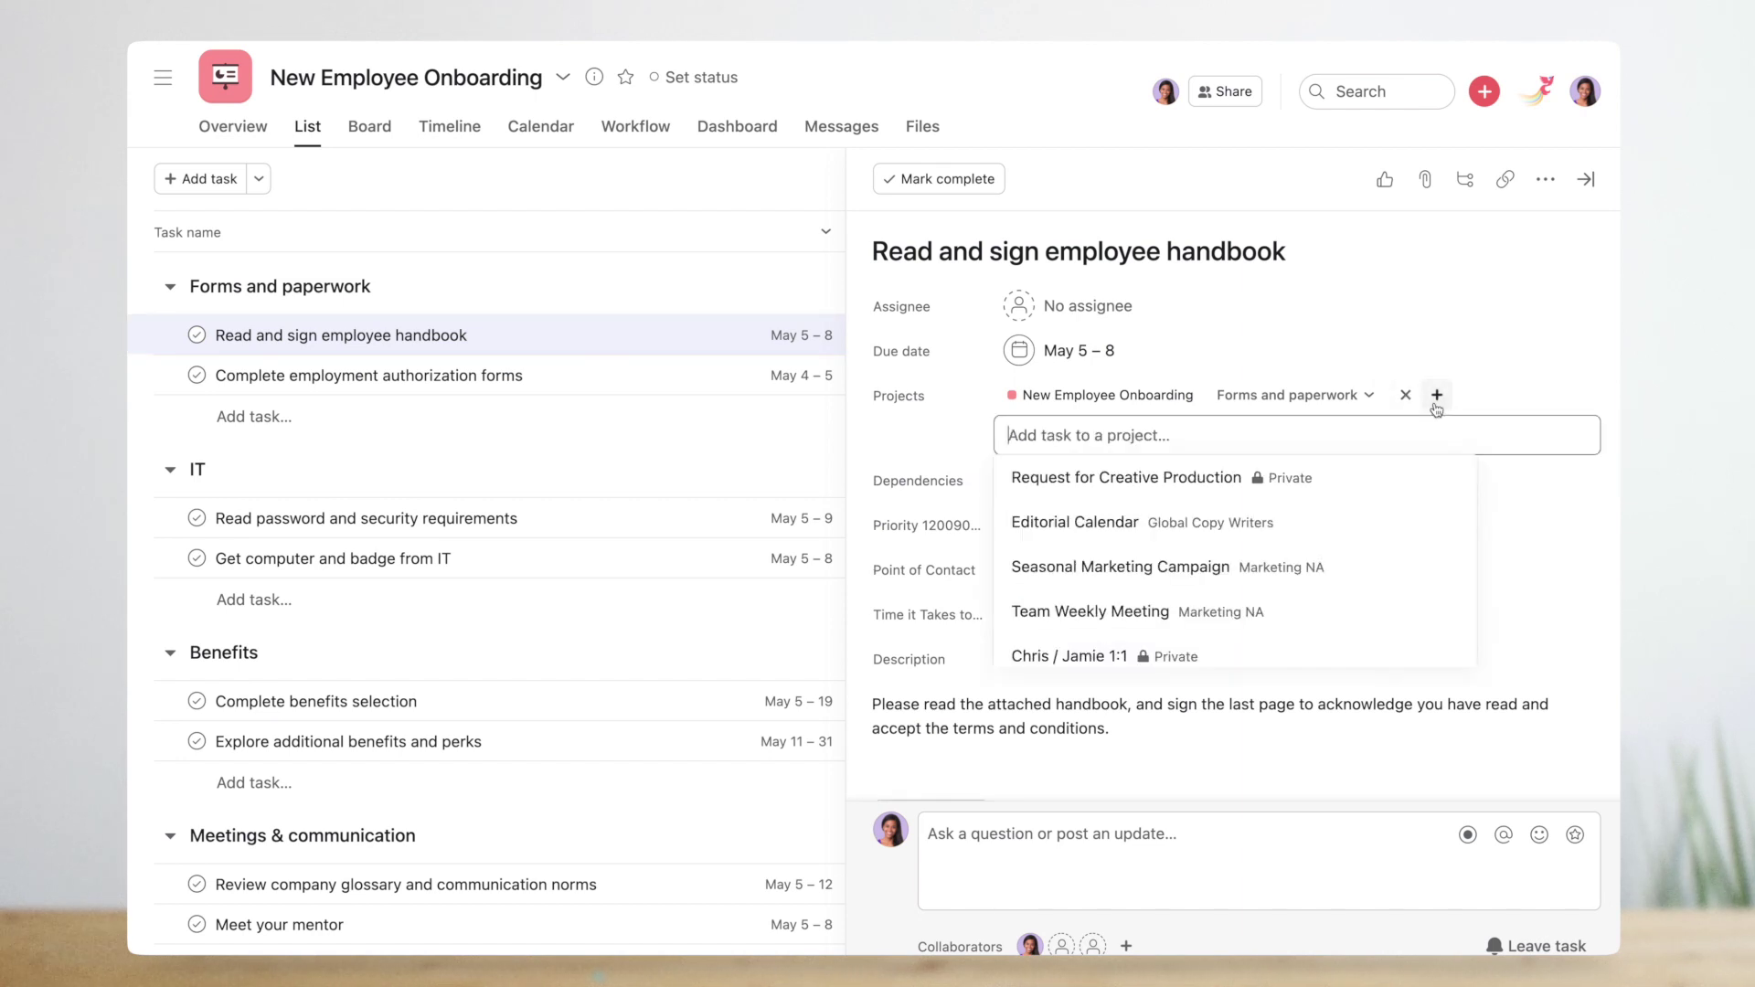
pyautogui.write('hr')
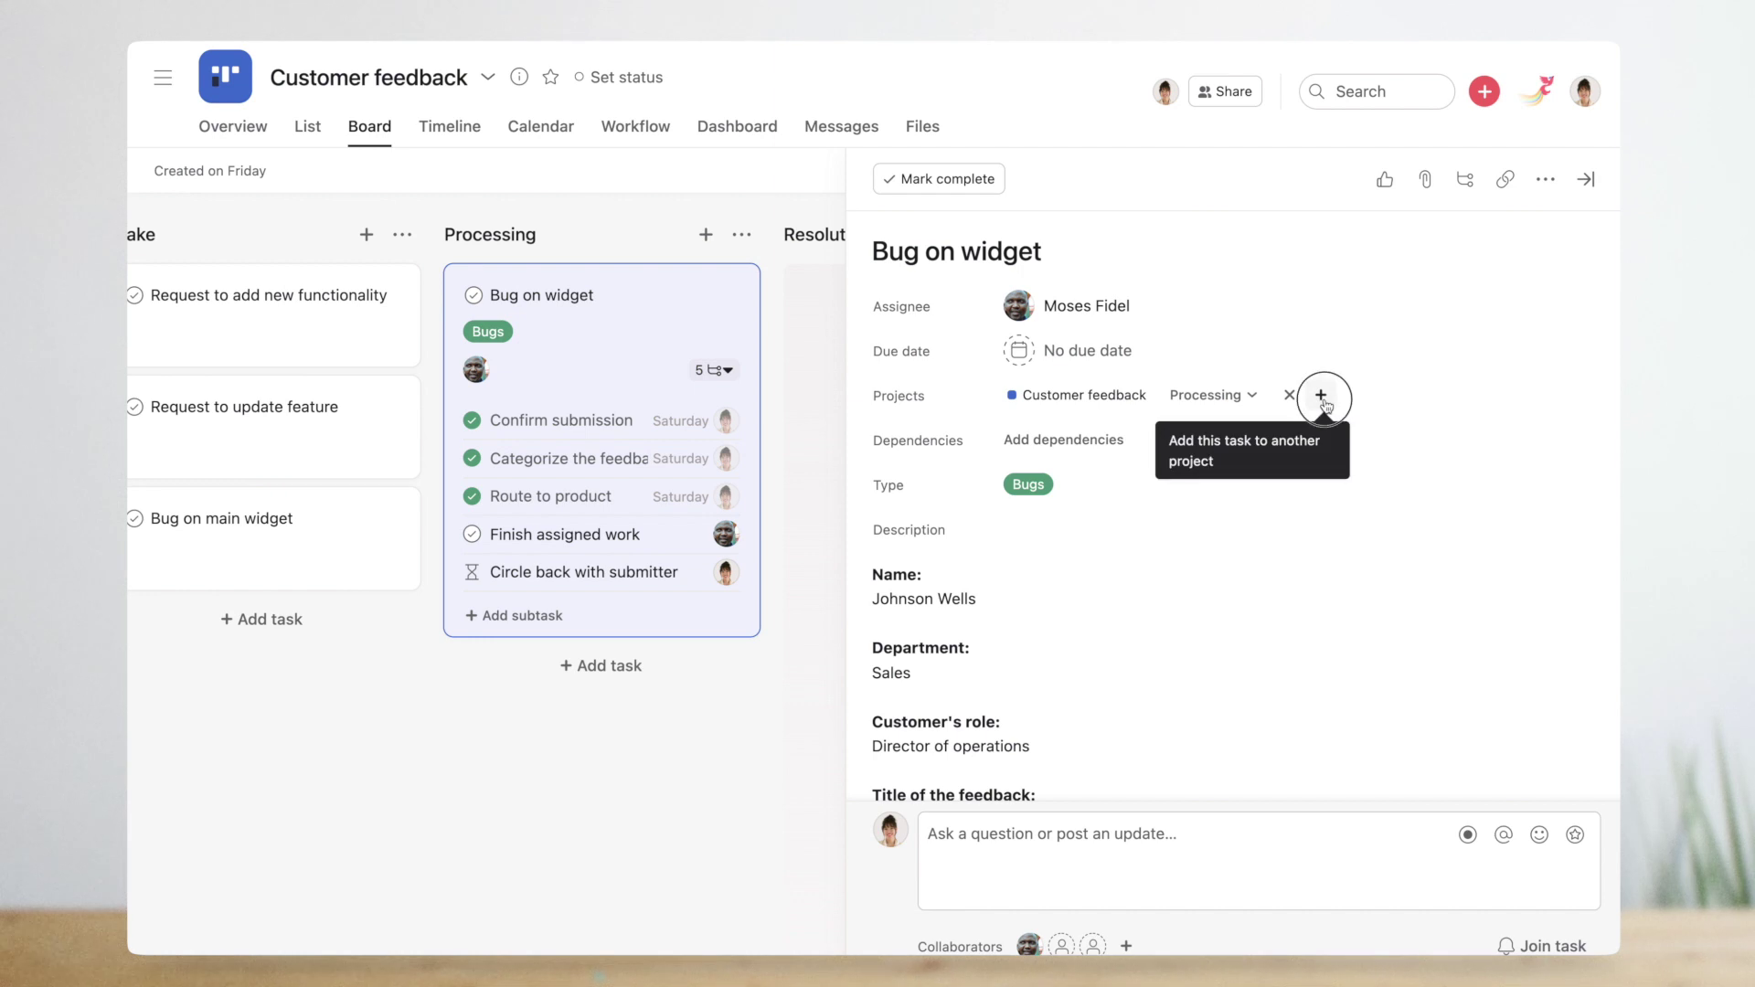
pyautogui.click(1321, 396)
pyautogui.write('produ')
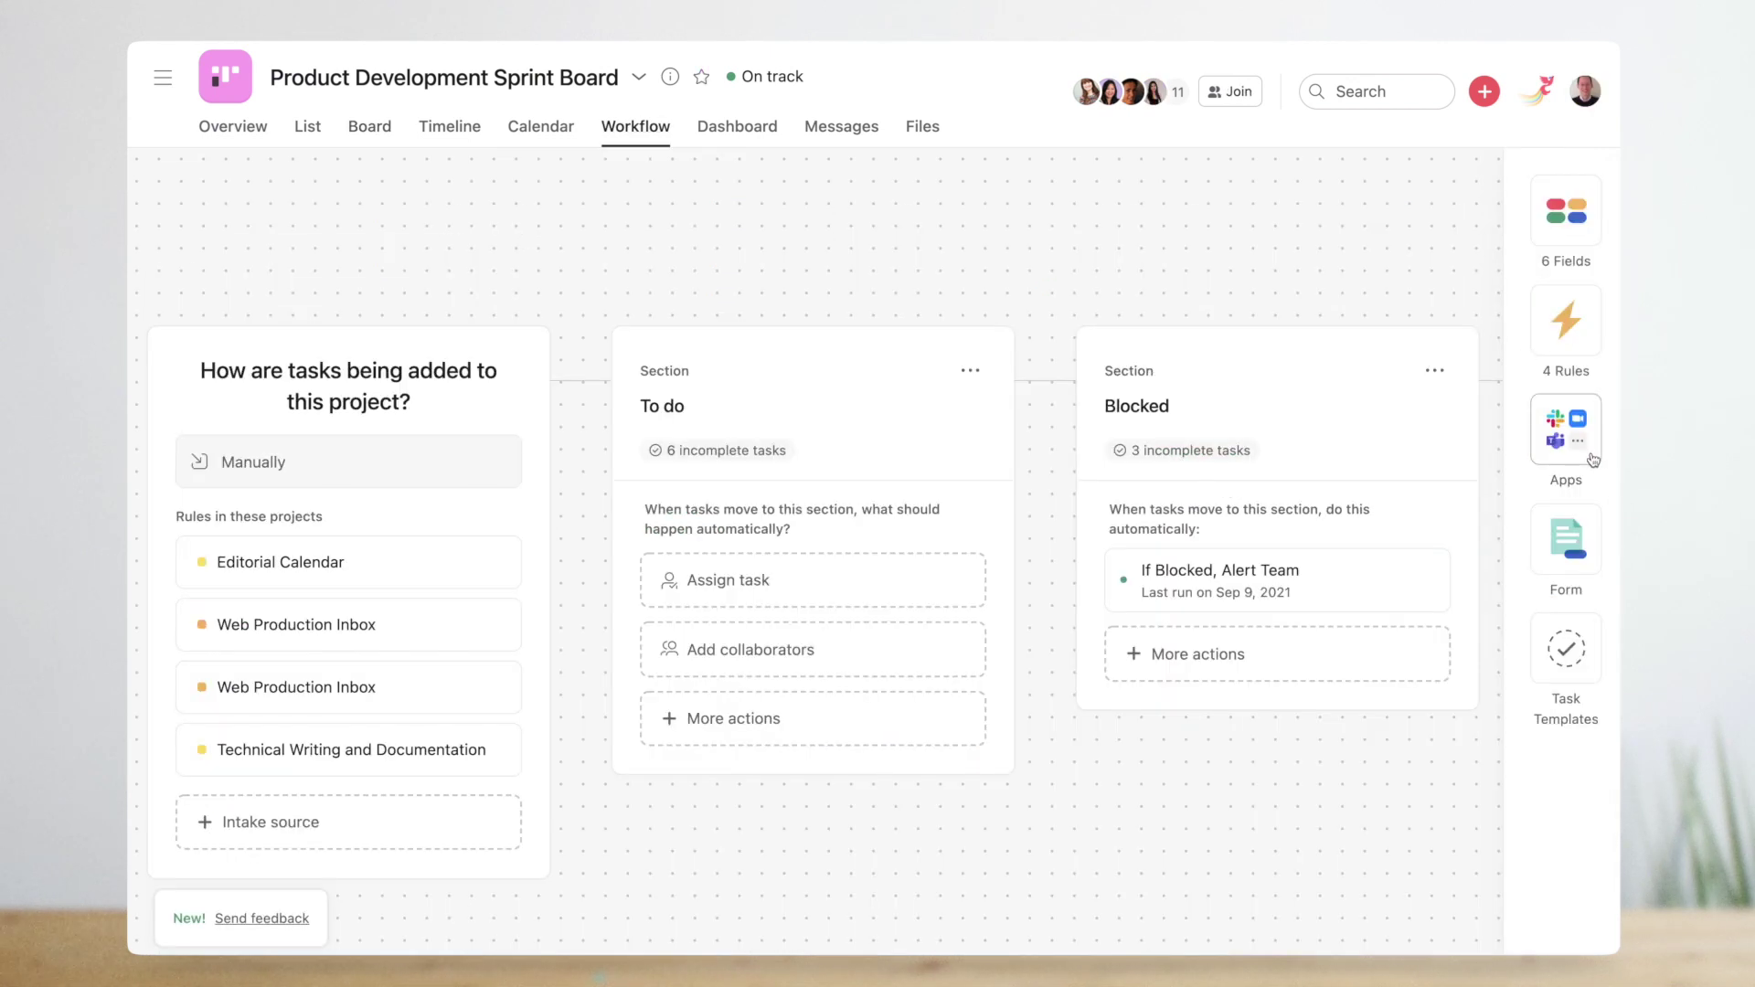
# Browse the Add apps catalogue of integrations available for the project.
pyautogui.click(1593, 460)
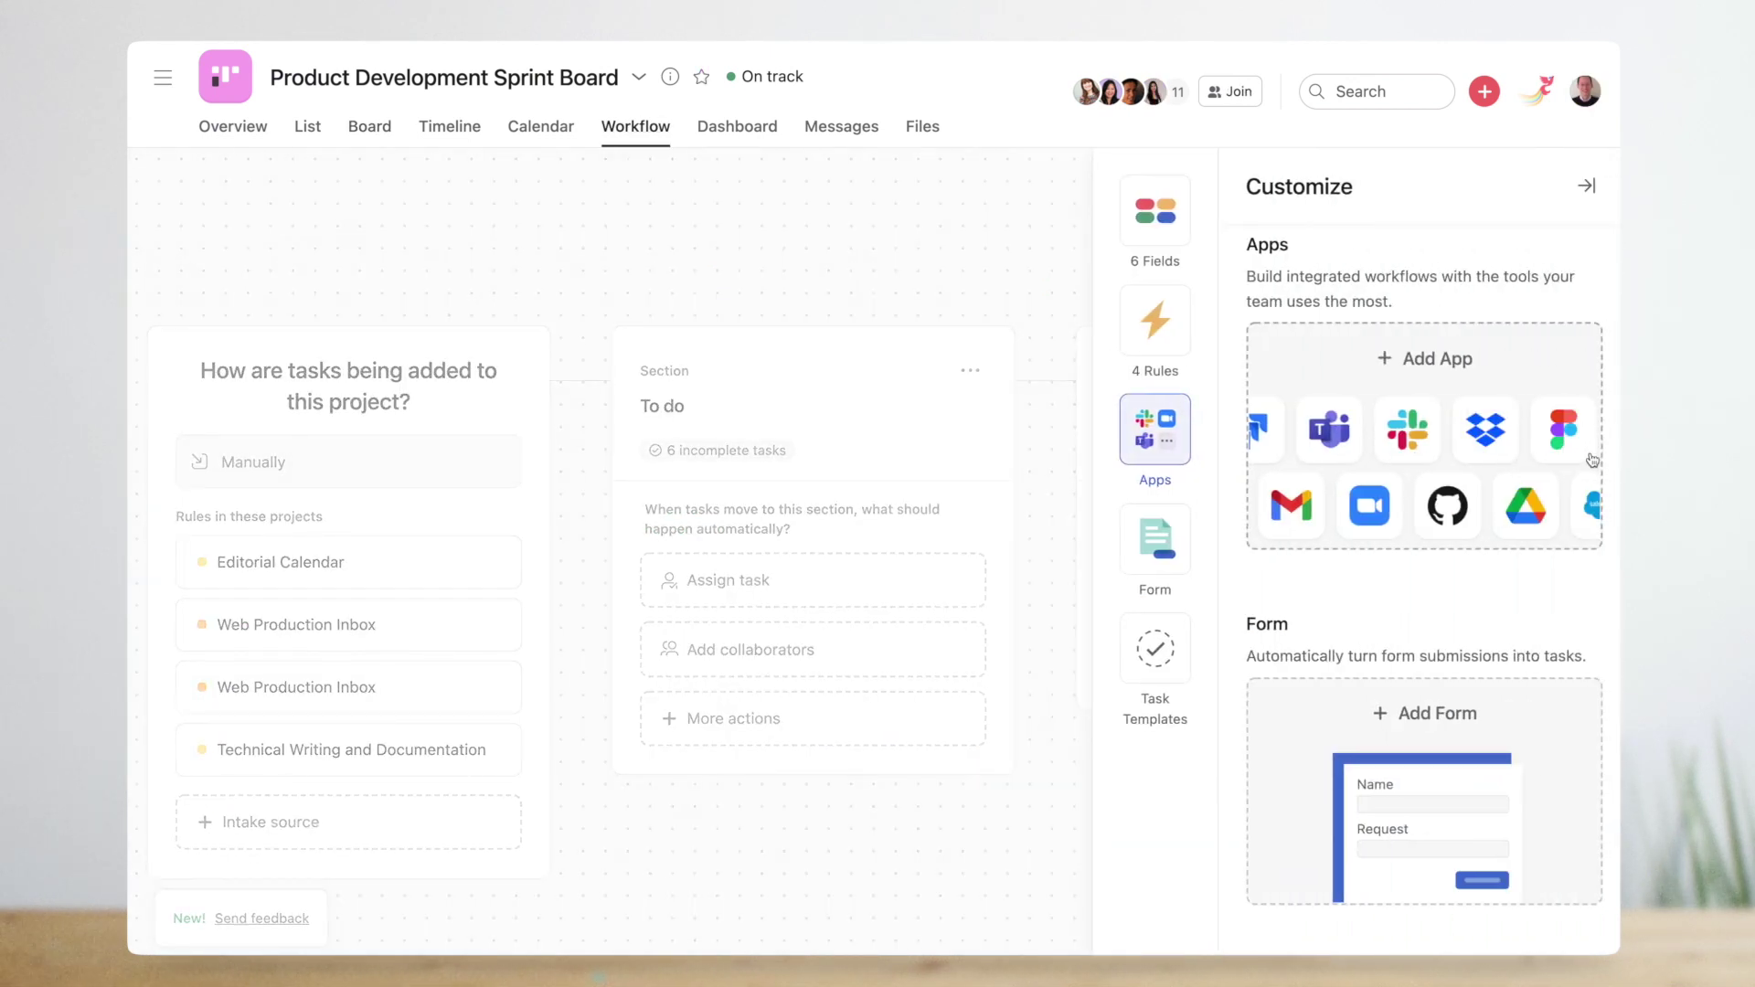
pyautogui.click(1593, 460)
pyautogui.scroll(-5, 1353, 446)
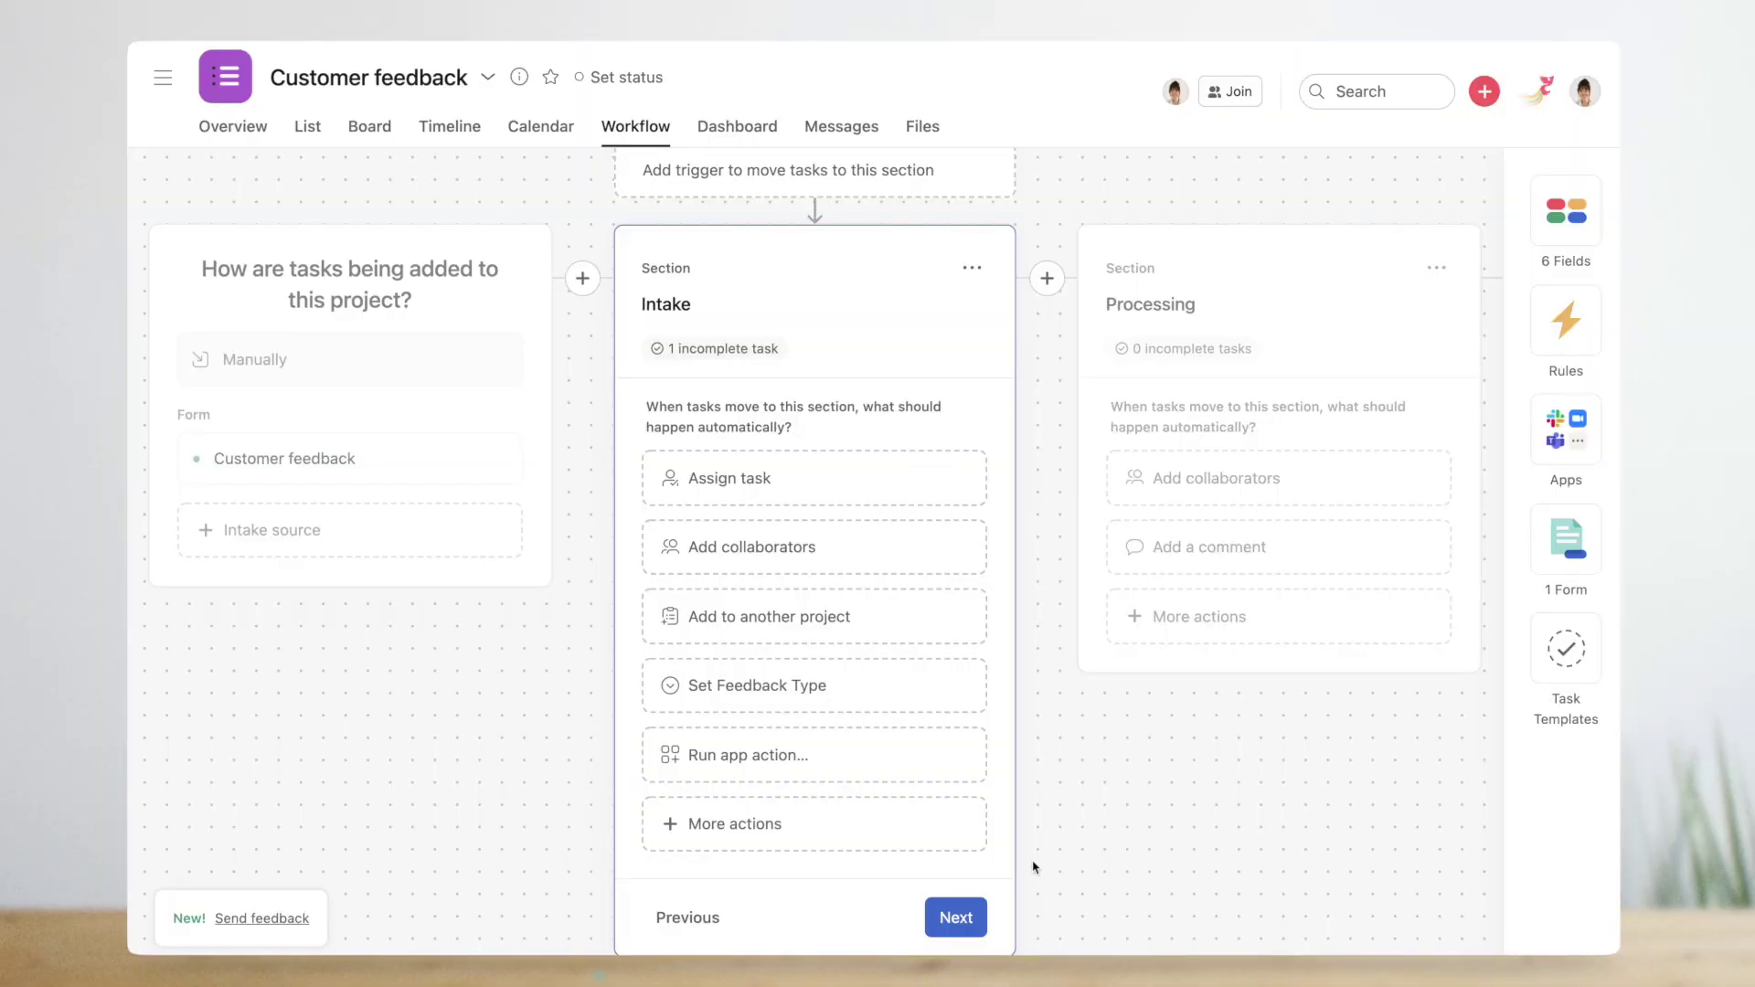
# Create an Intake rule that assigns Bugs-type tasks to a chosen teammate.
pyautogui.click(848, 843)
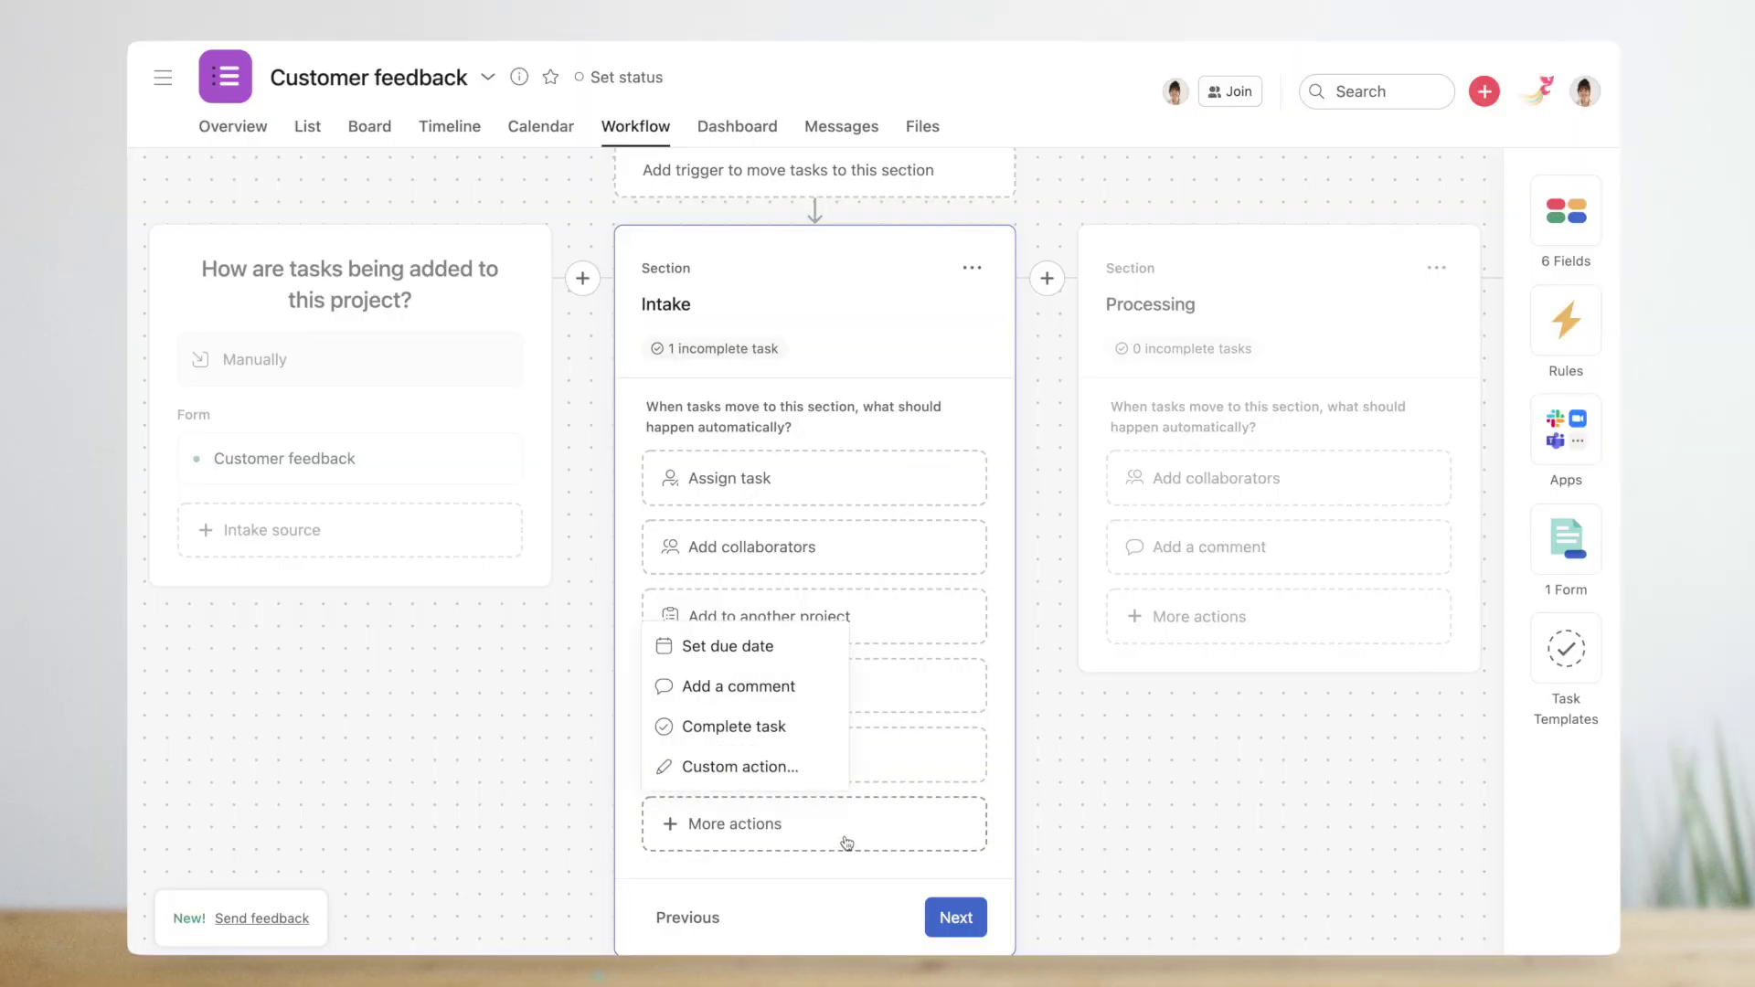
pyautogui.click(775, 777)
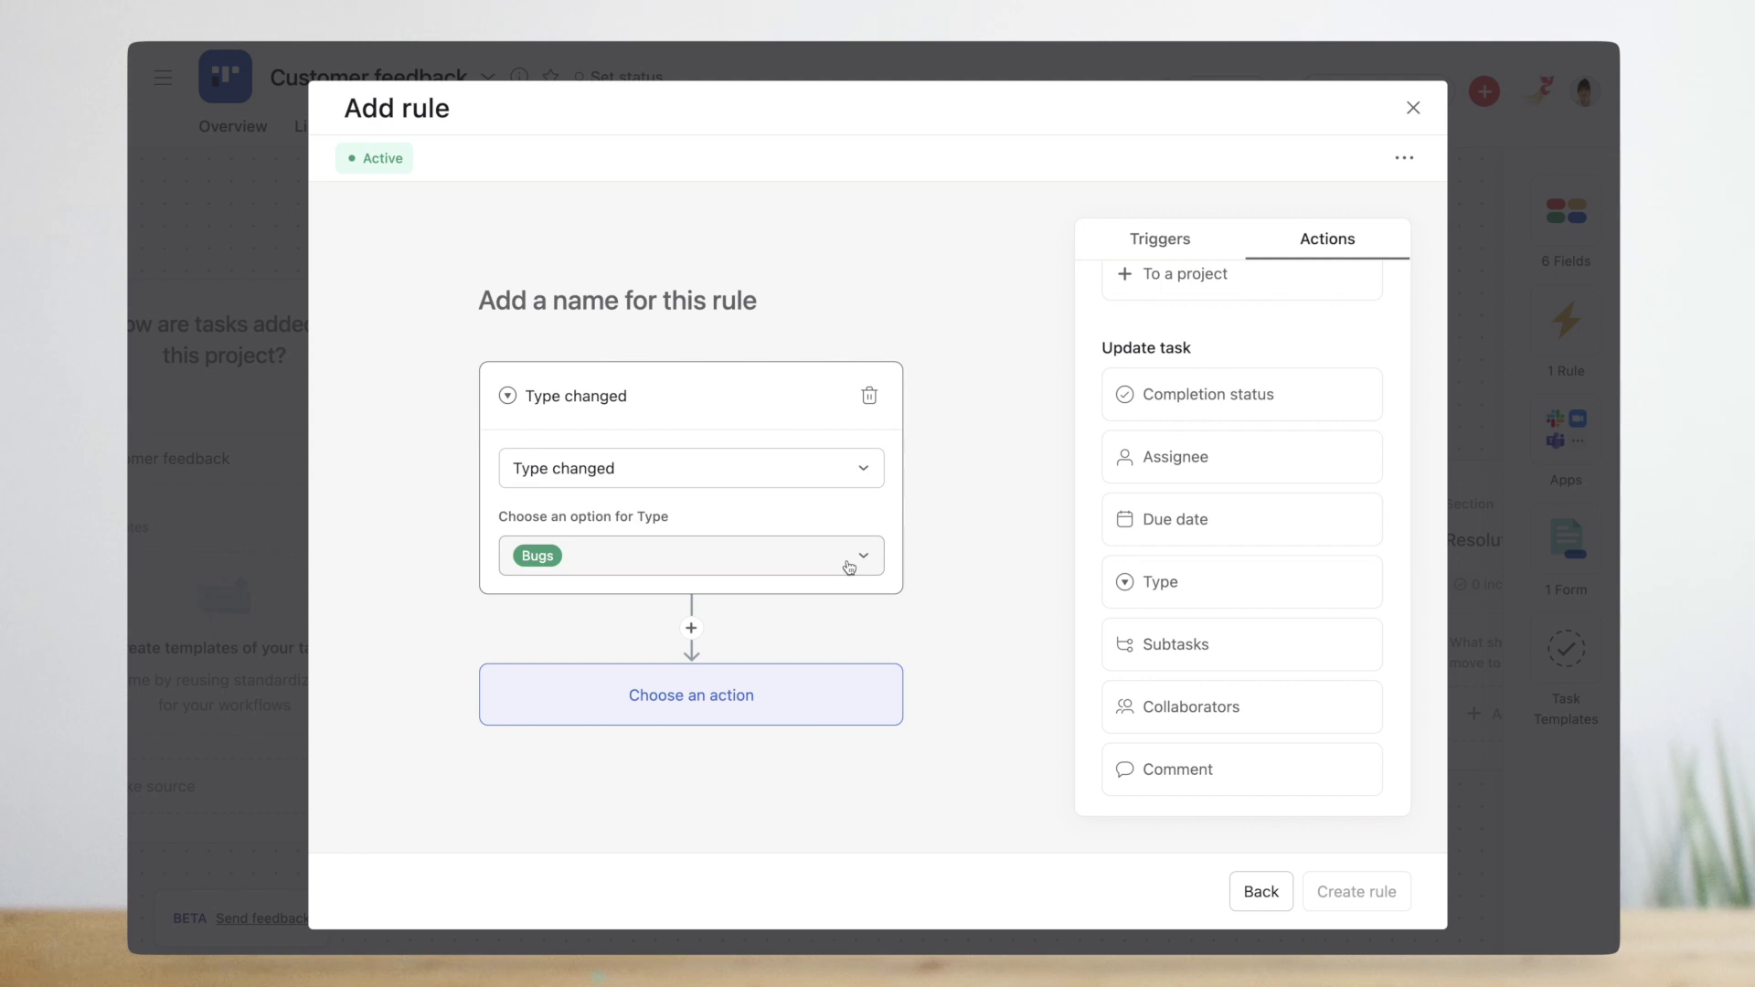
pyautogui.click(697, 705)
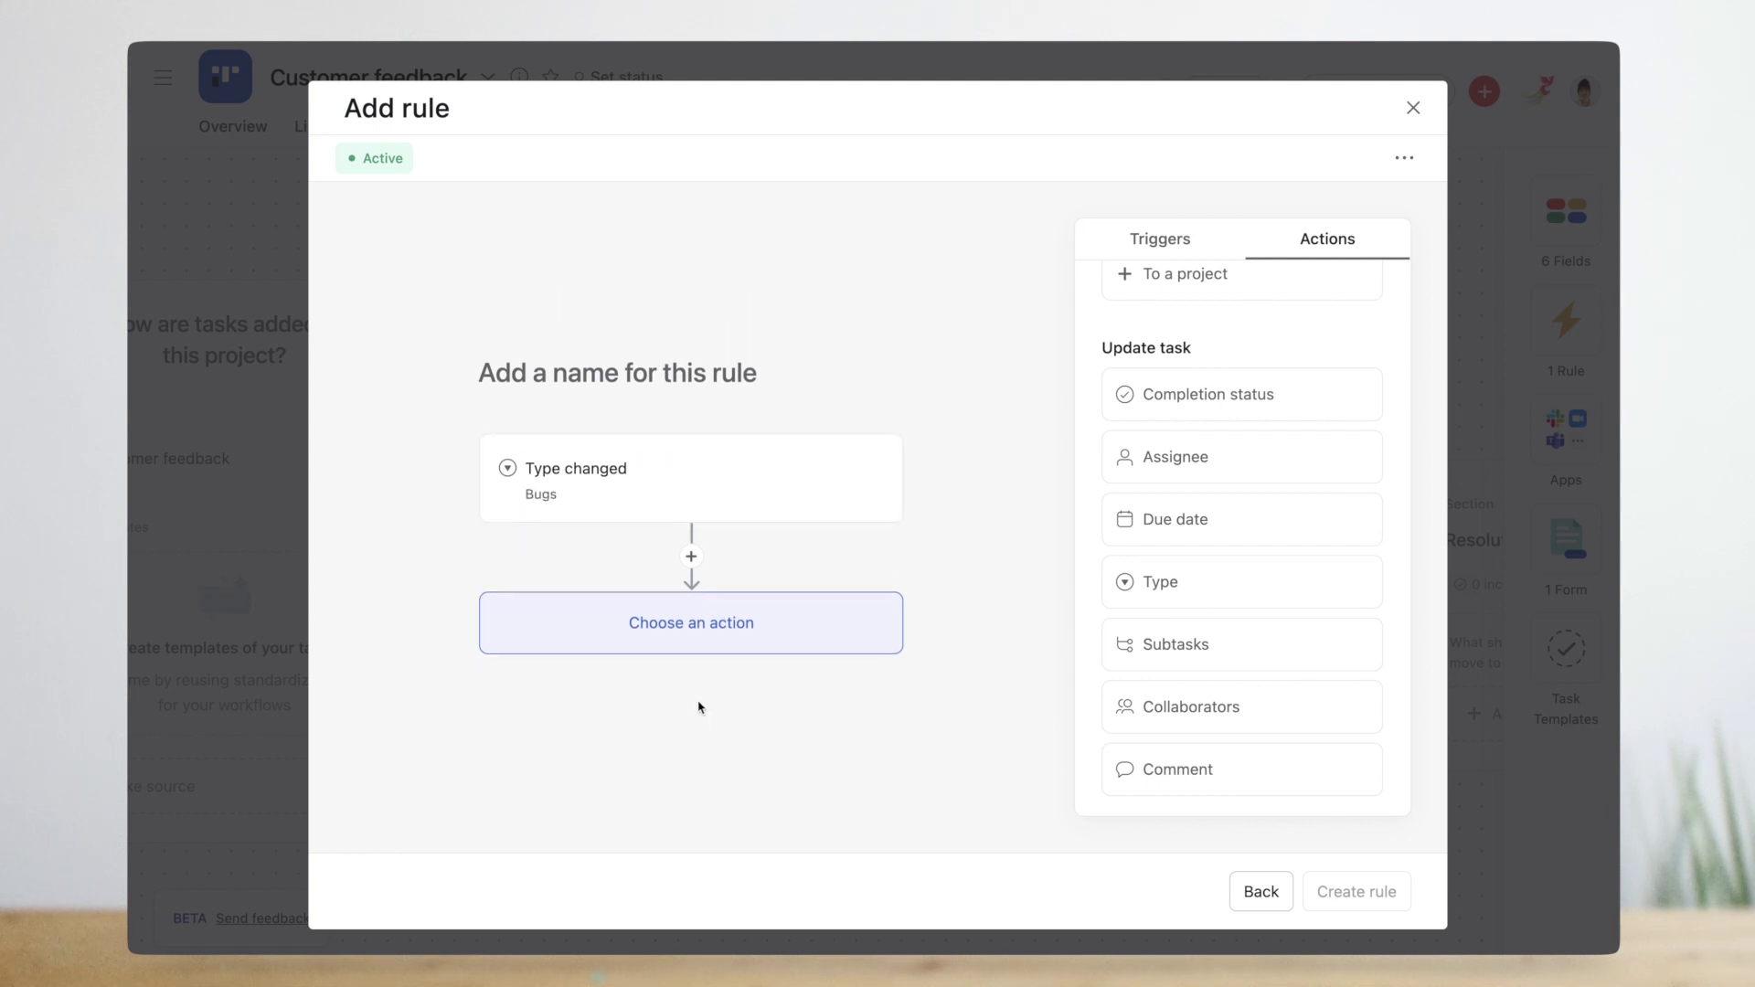
pyautogui.click(1208, 473)
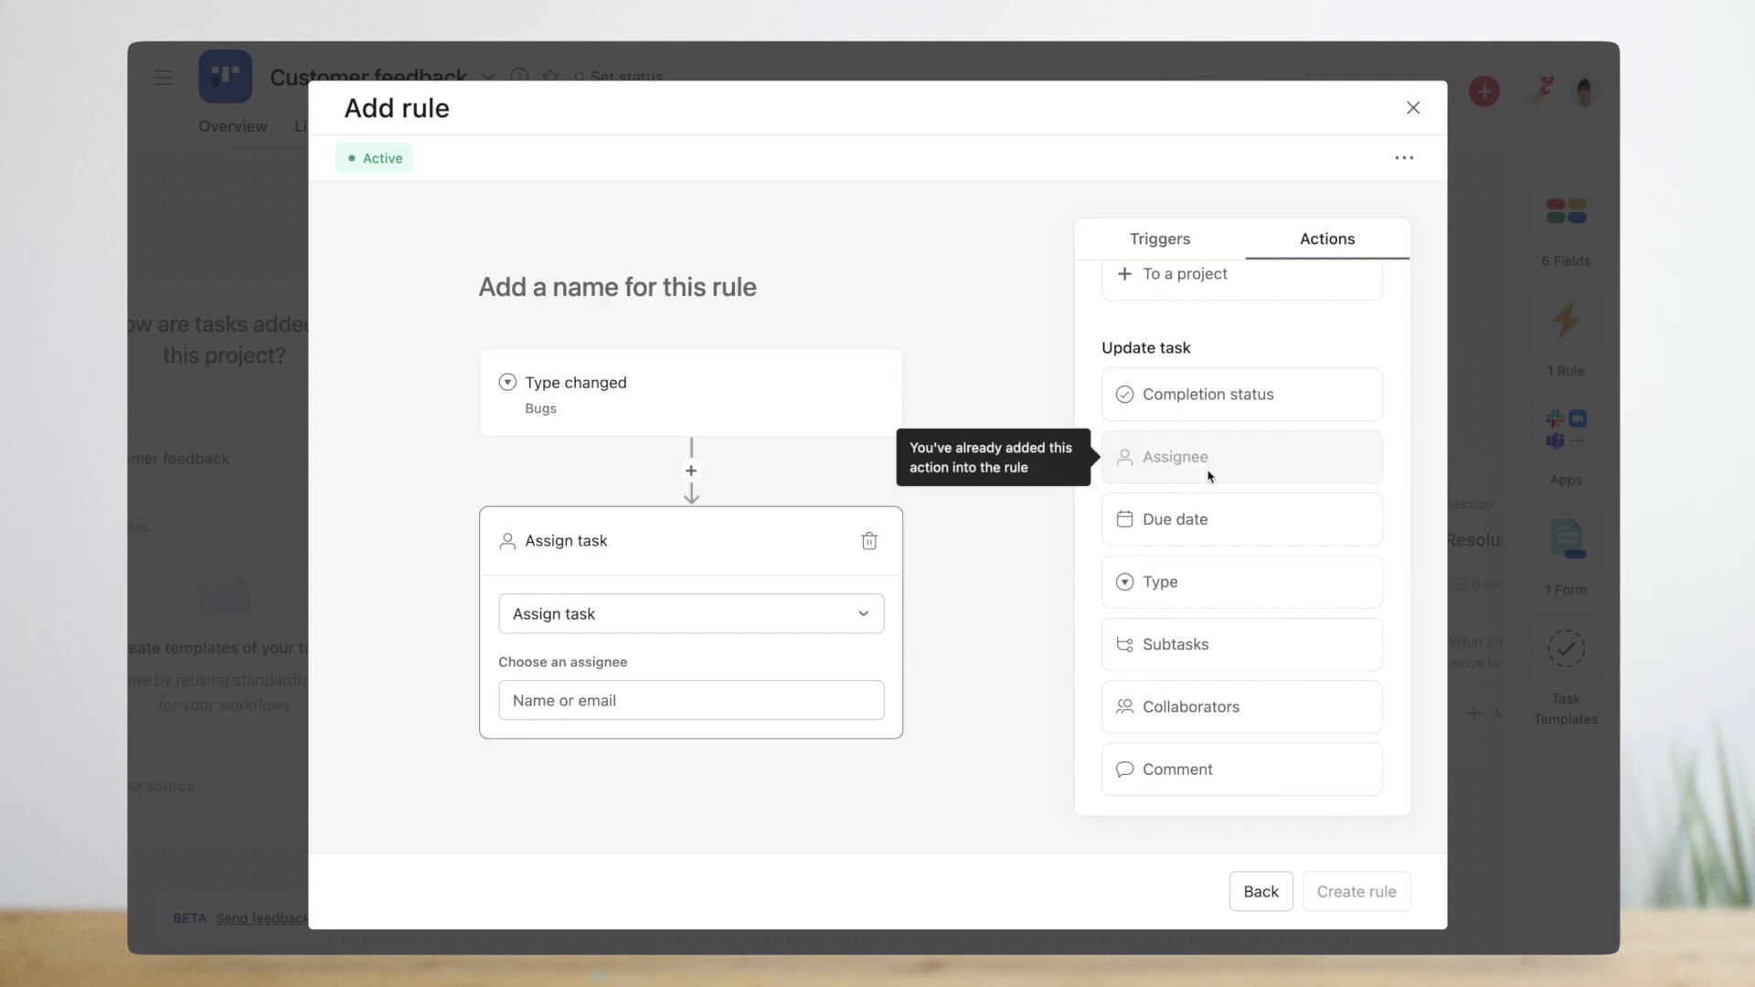
pyautogui.click(688, 695)
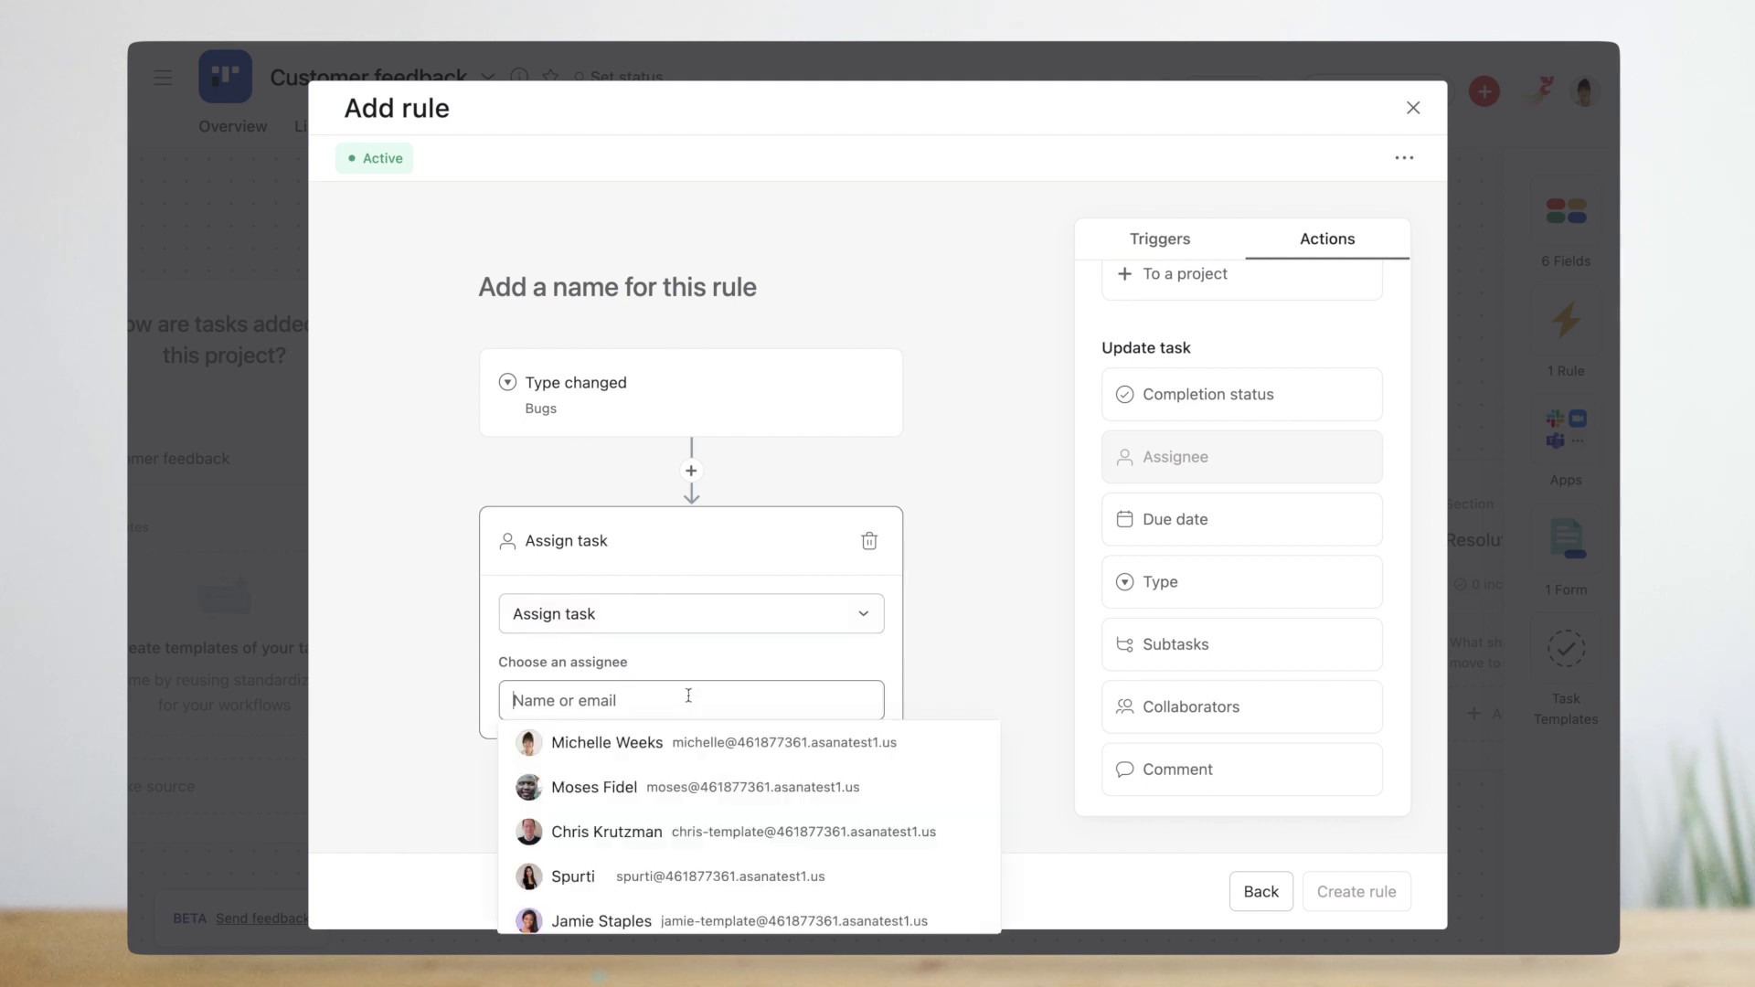
pyautogui.click(535, 786)
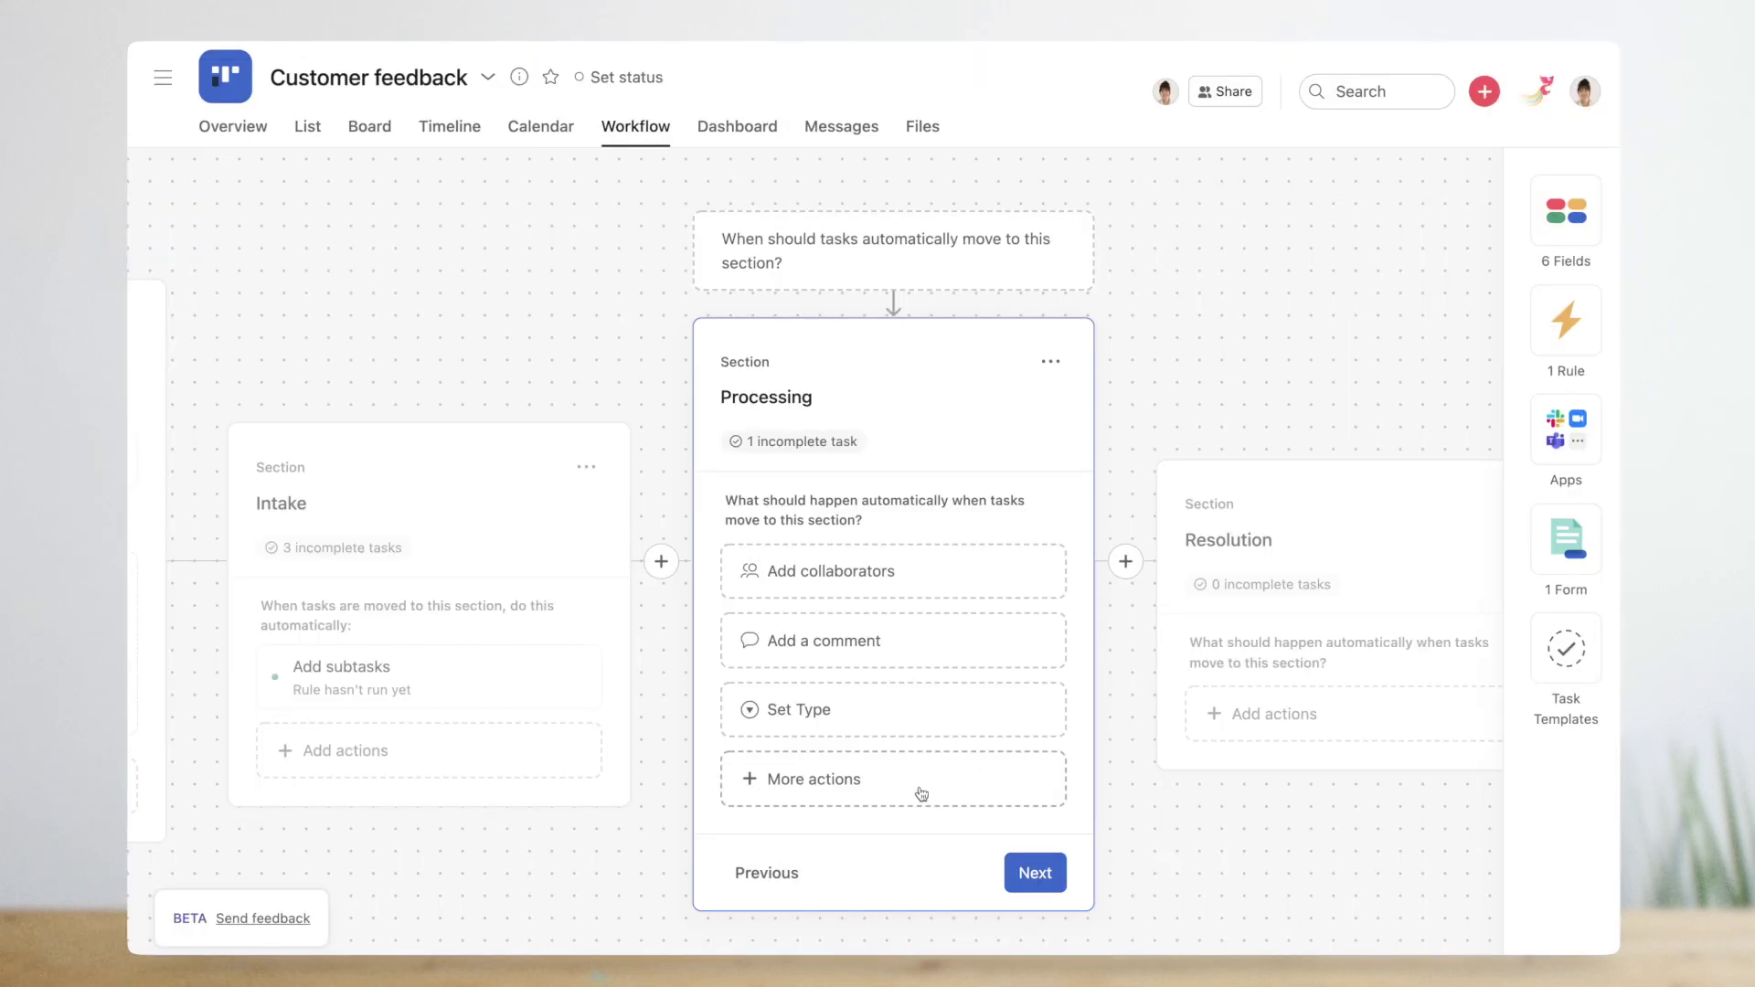
# Add a Processing rule that adds tasks to another project, searching for 'prod'.
pyautogui.click(922, 793)
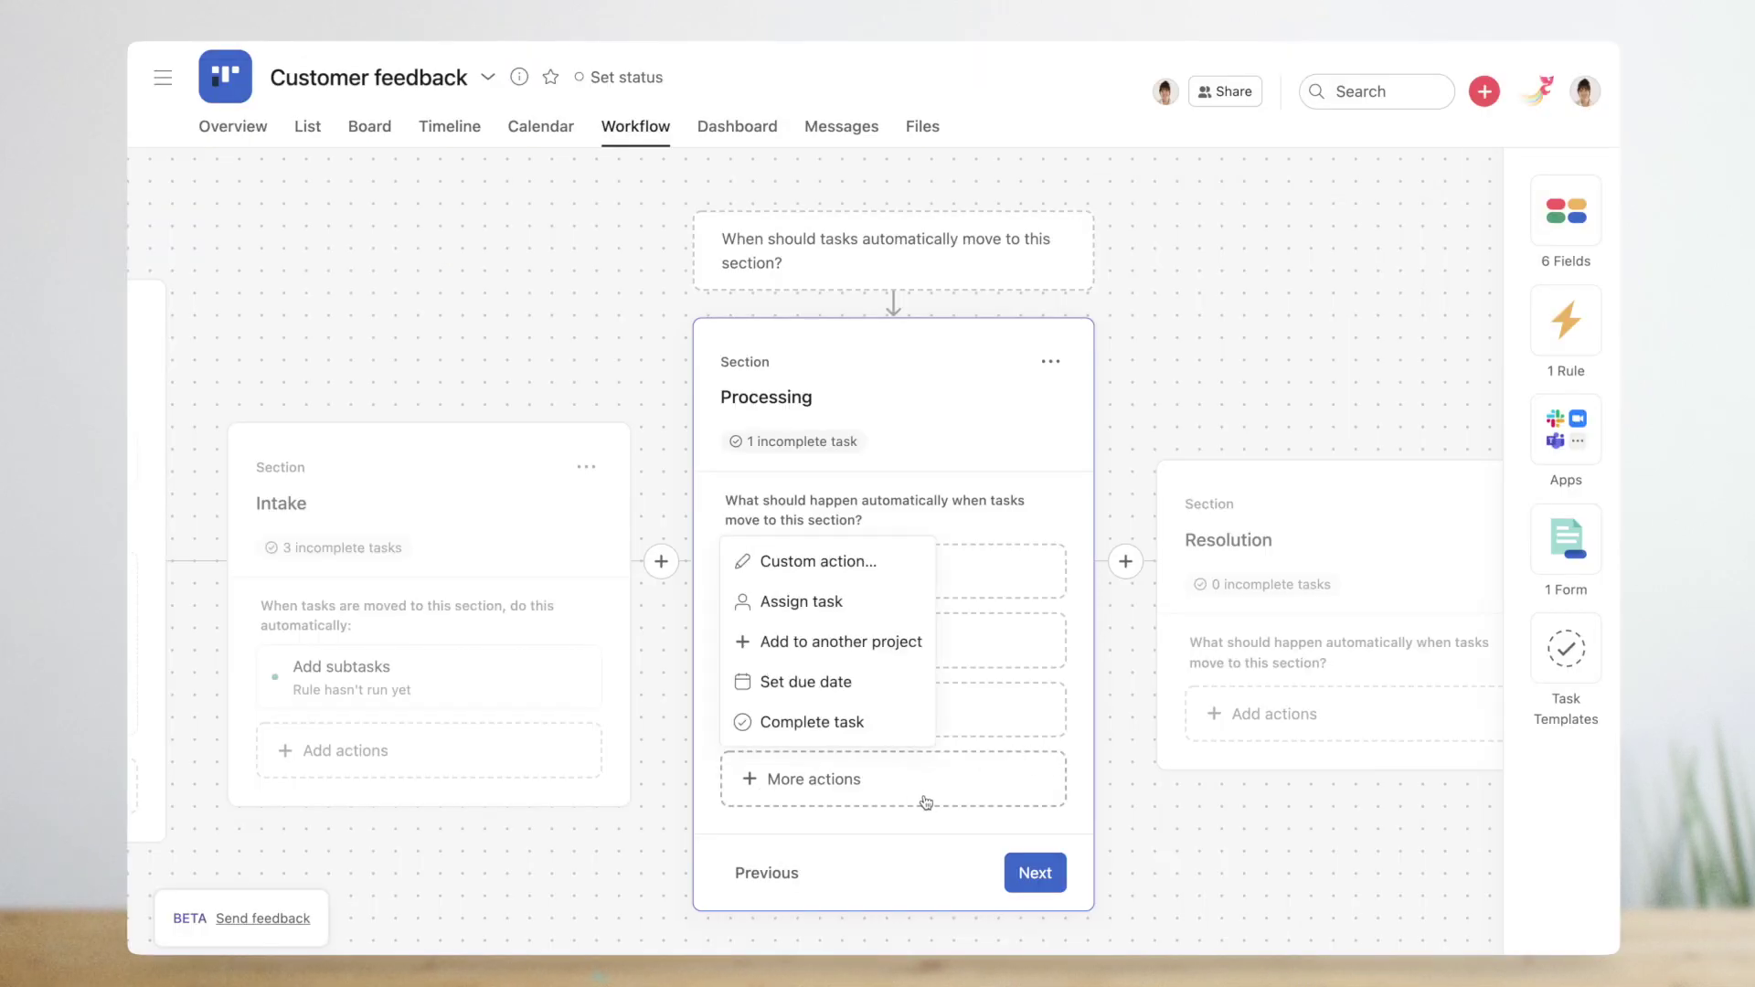
pyautogui.click(832, 647)
pyautogui.click(595, 670)
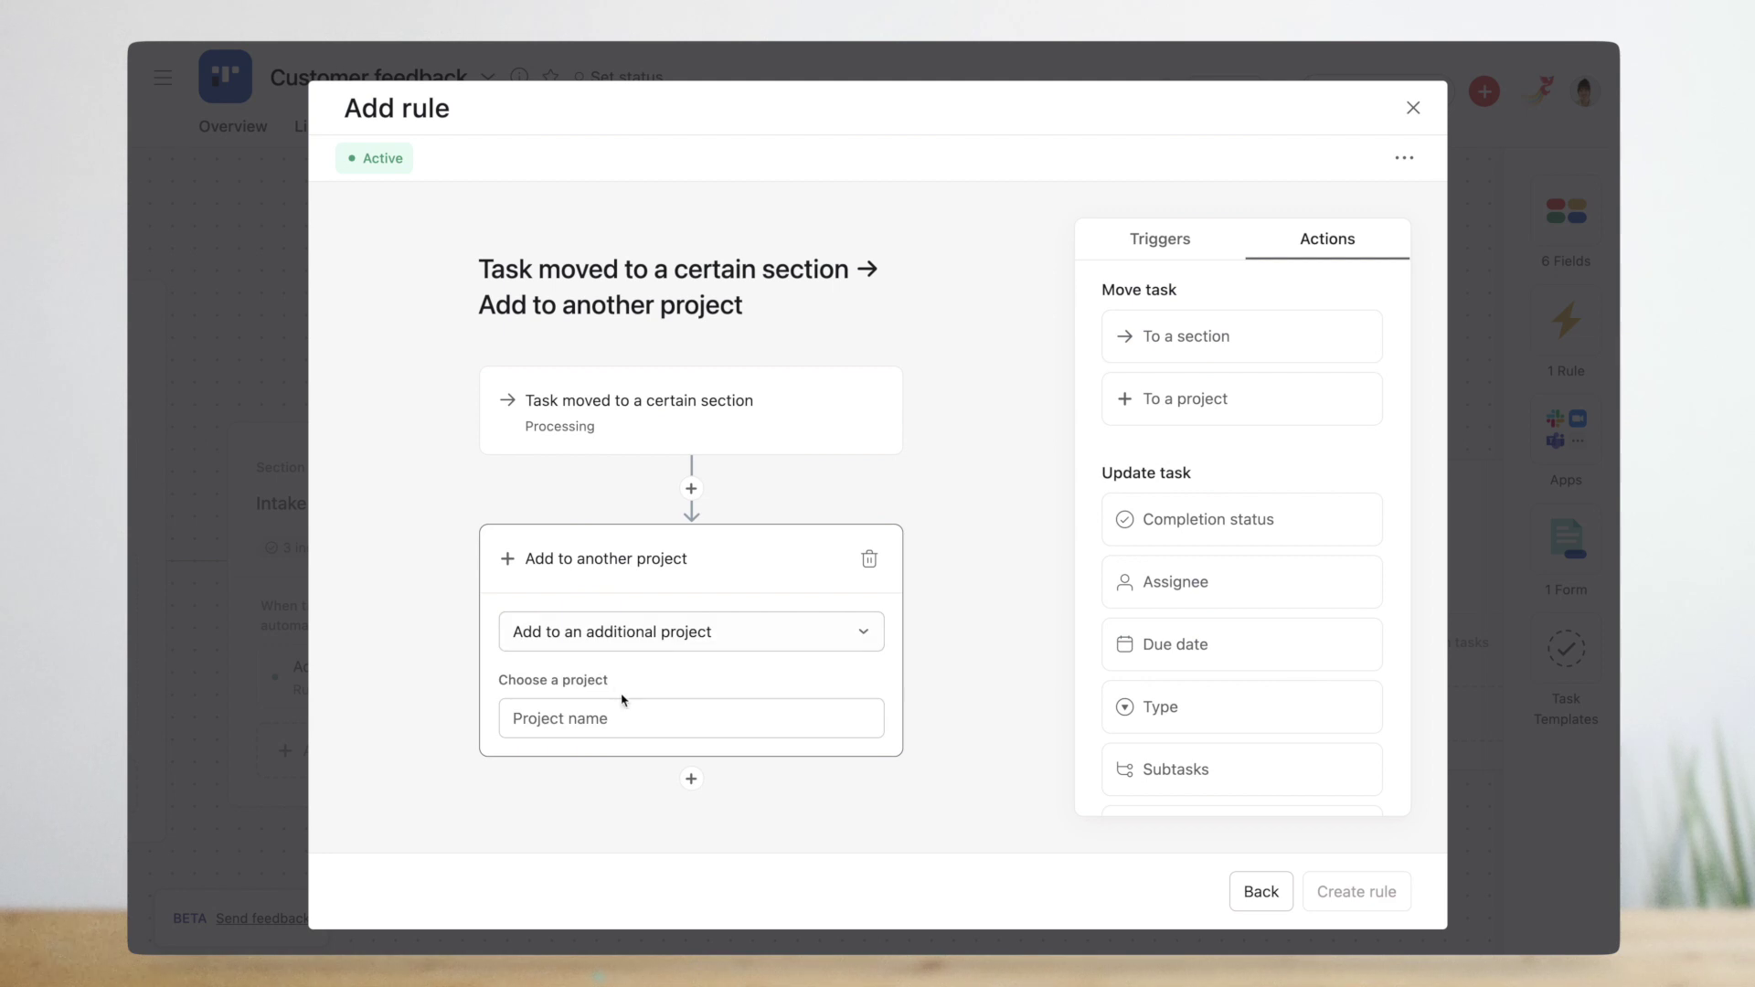
pyautogui.click(621, 717)
pyautogui.write('prod')
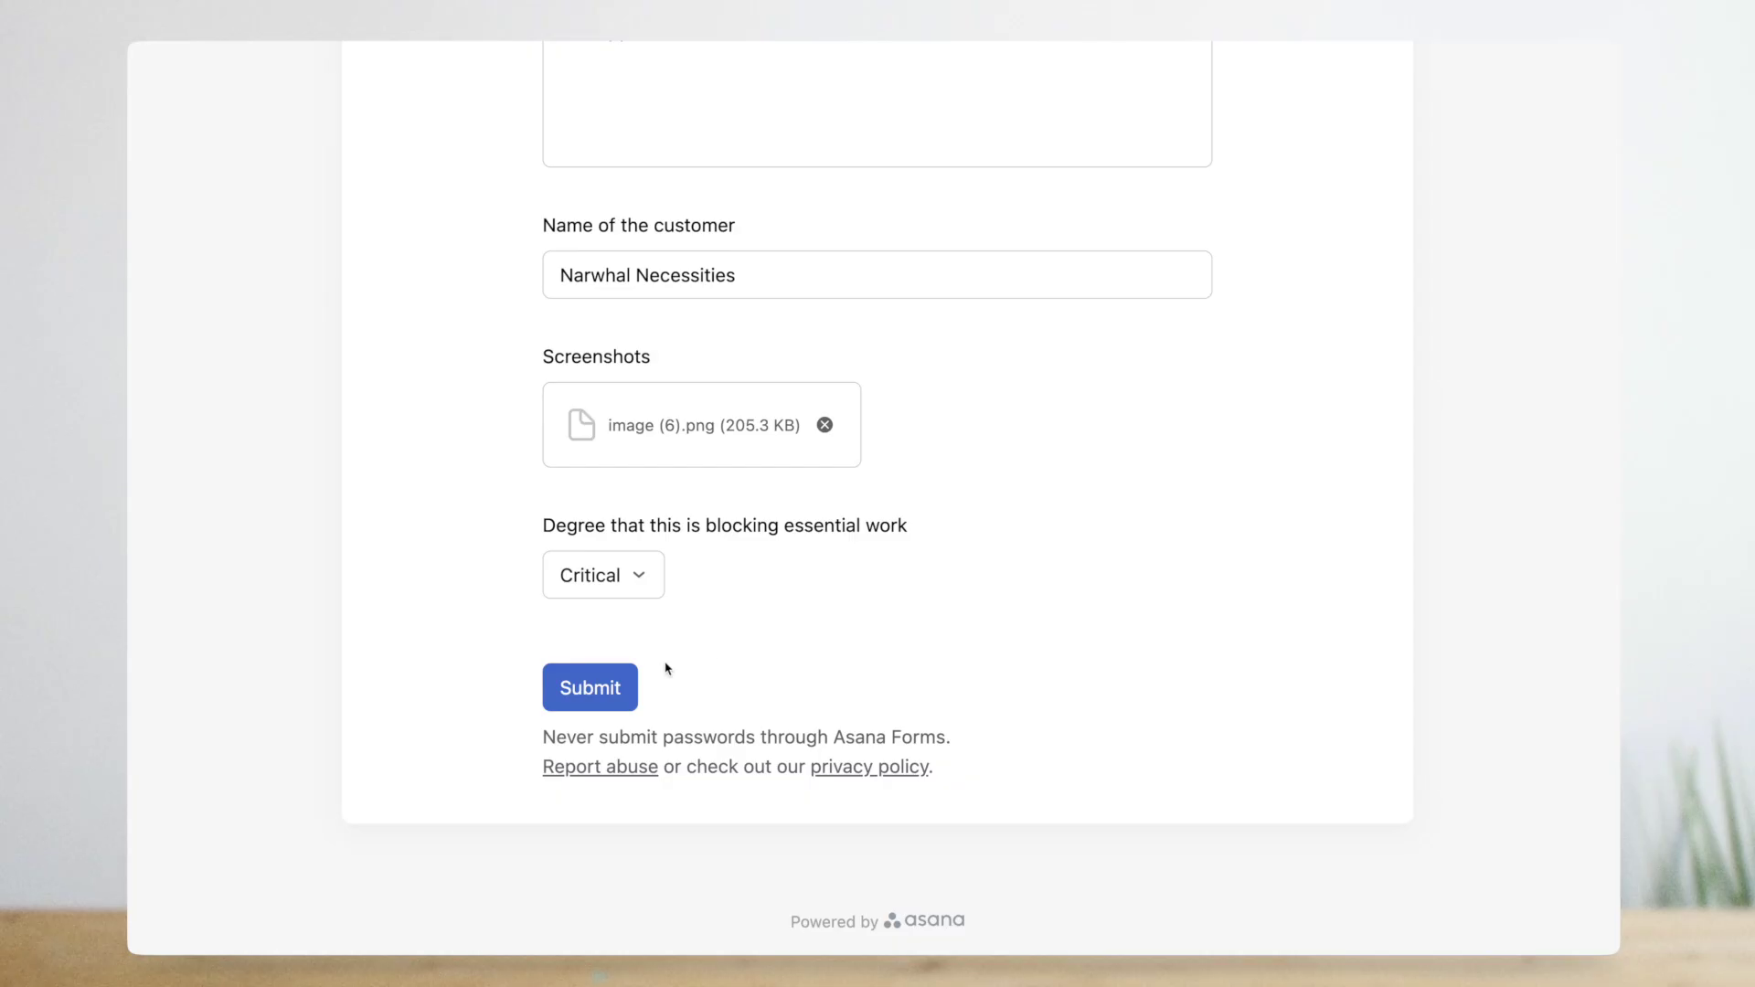
# Submit the feedback form and set the new Loading error task's Type to Bugs.
pyautogui.click(628, 704)
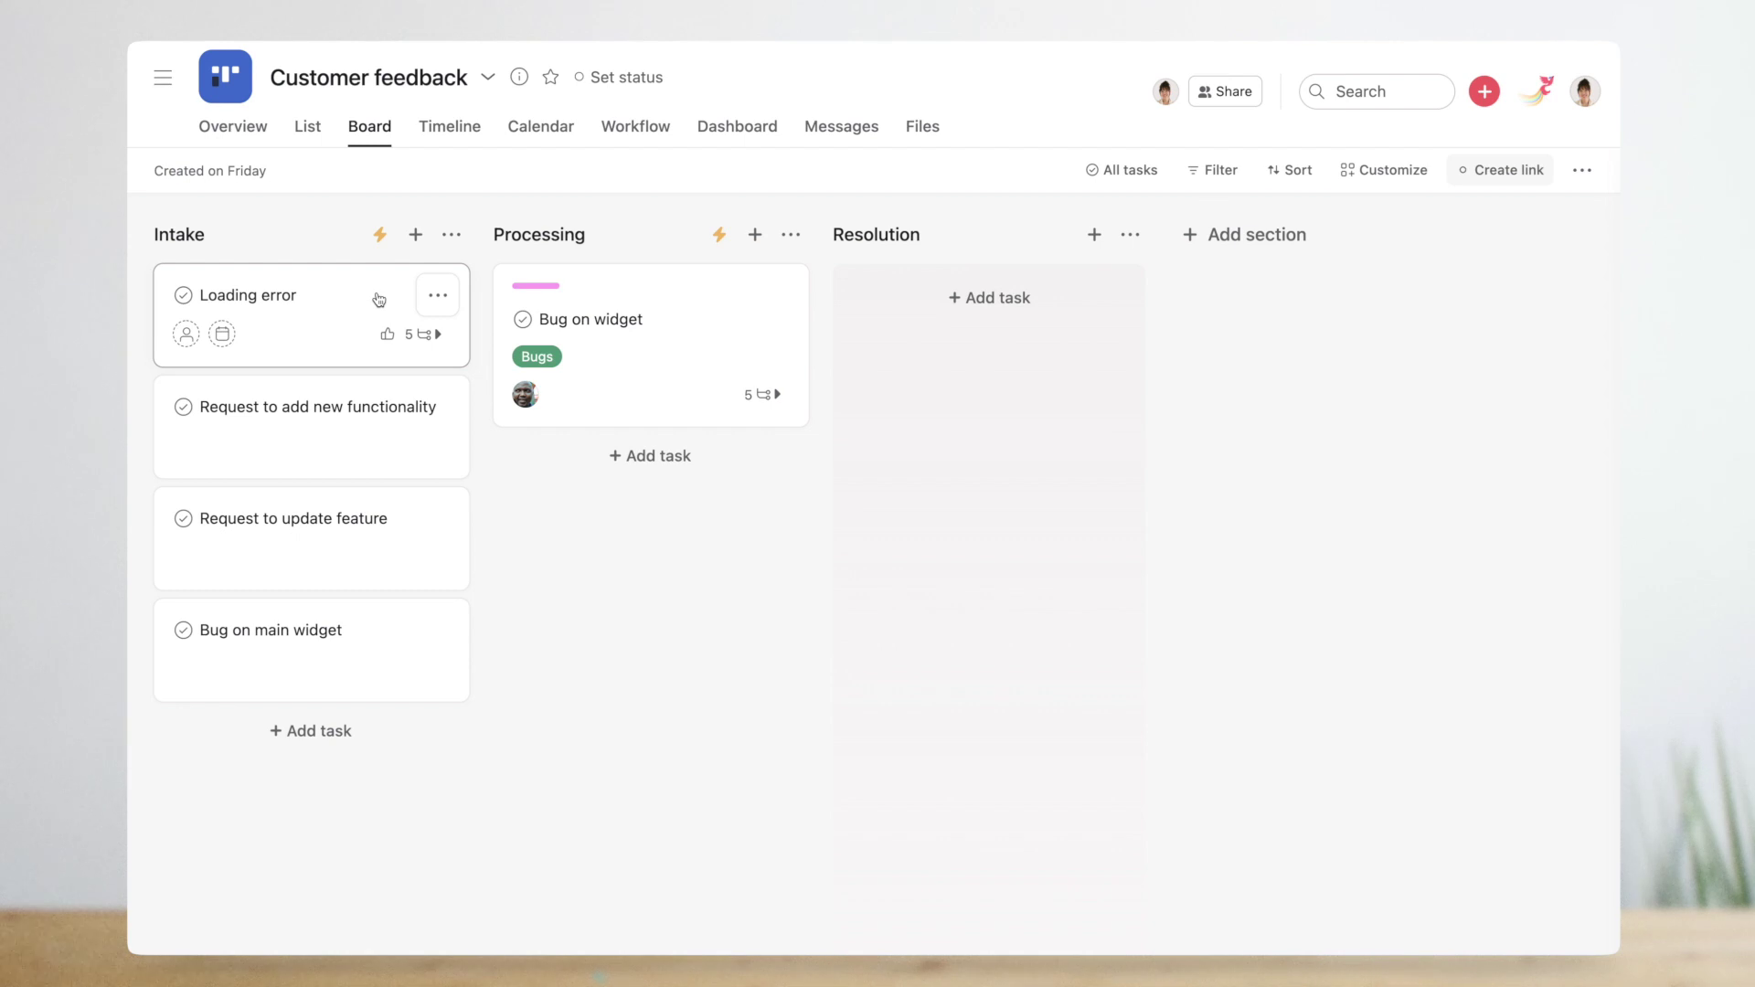
pyautogui.click(426, 335)
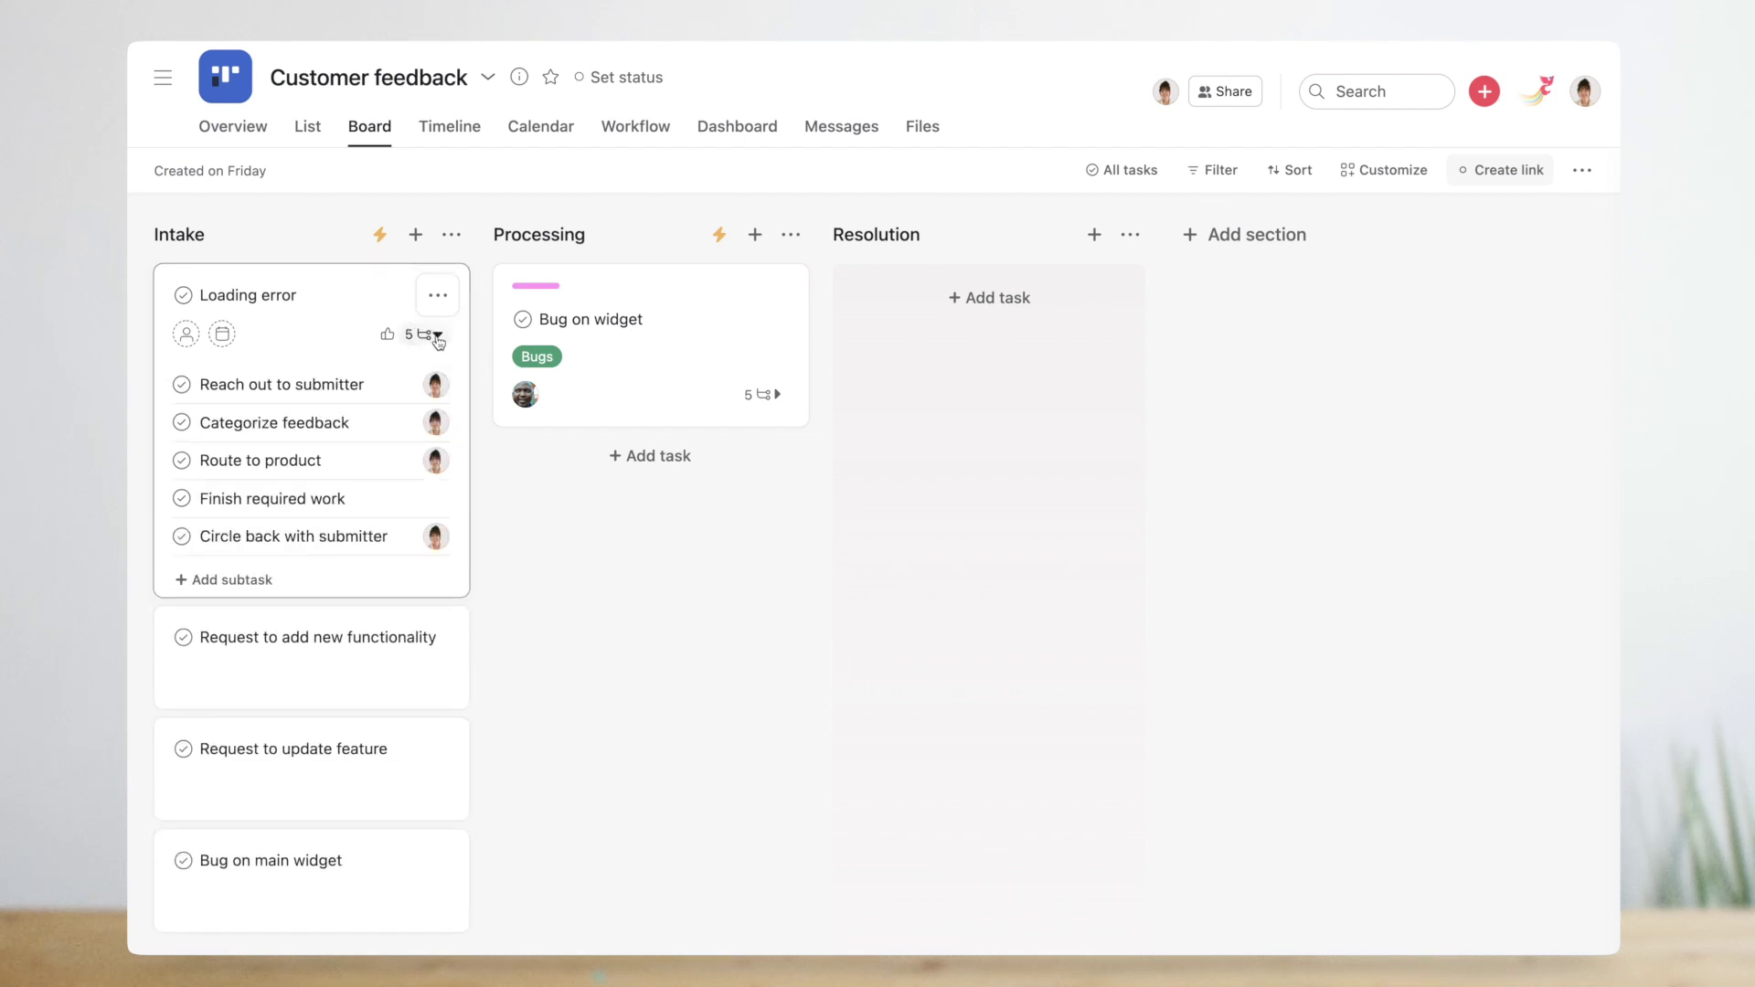
pyautogui.click(454, 346)
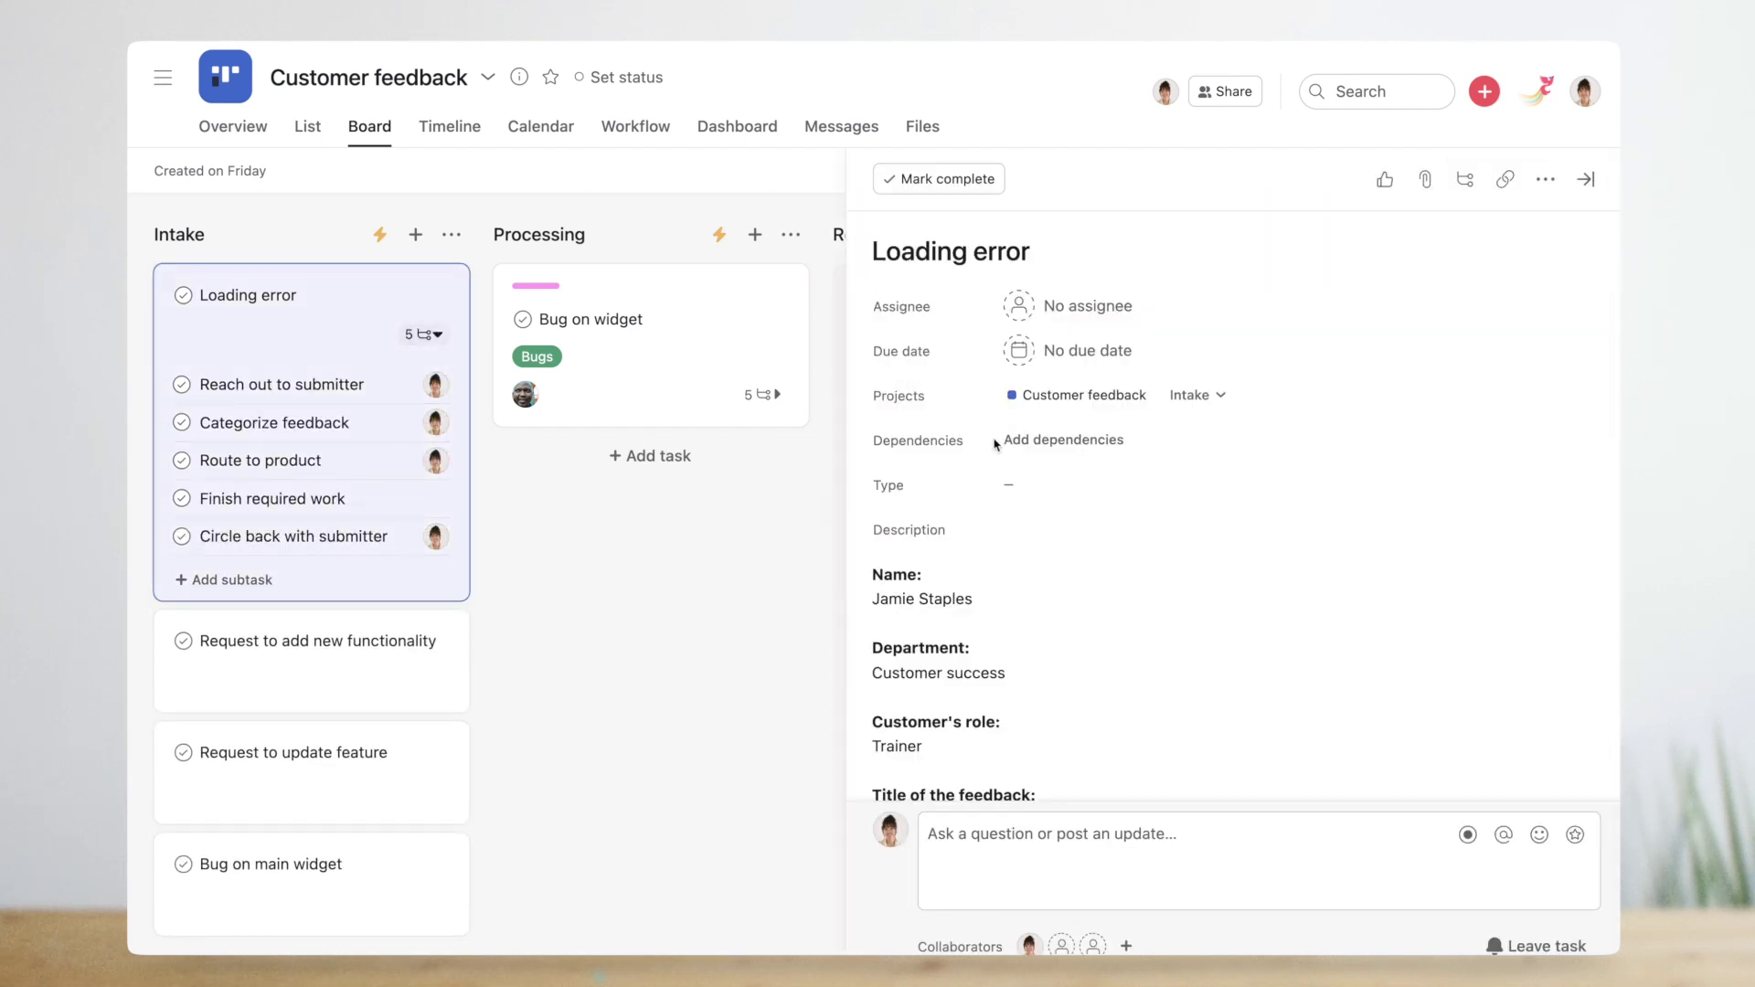
pyautogui.click(1041, 497)
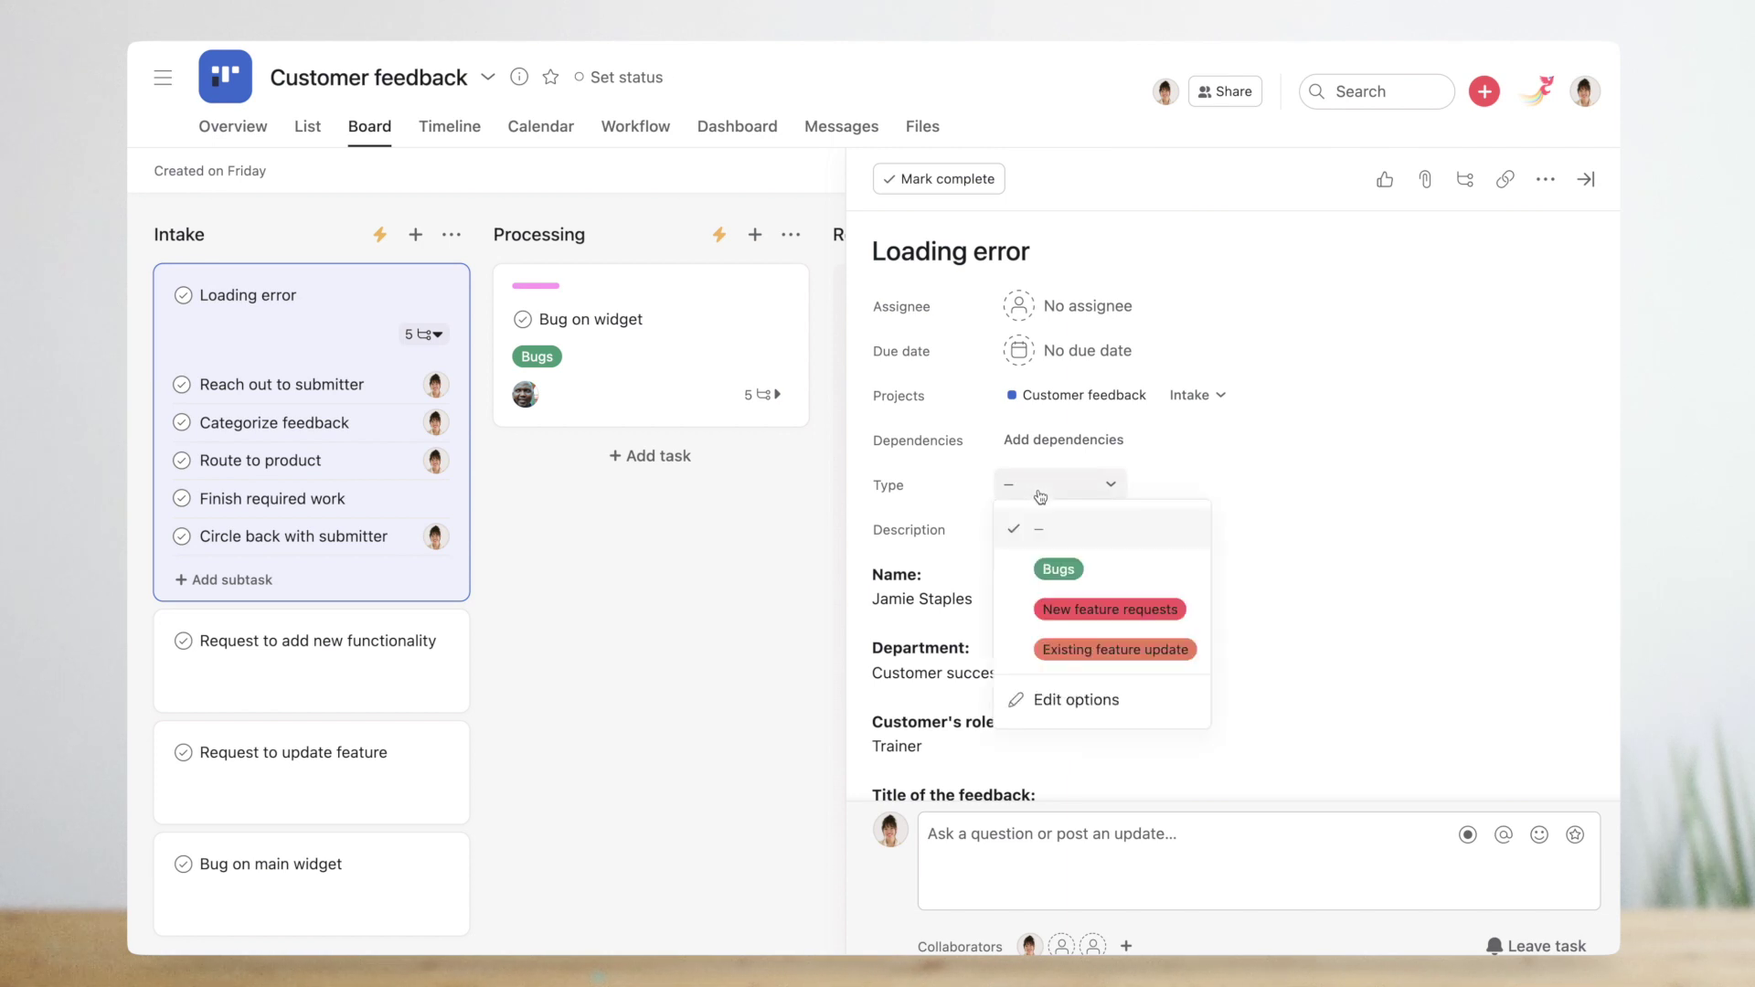
pyautogui.click(1093, 572)
pyautogui.press('Escape')
# Move Loading error to Processing, check the rule results, and open Product Development Sprint Board.
pyautogui.moveTo(362, 308); pyautogui.dragTo(697, 302)
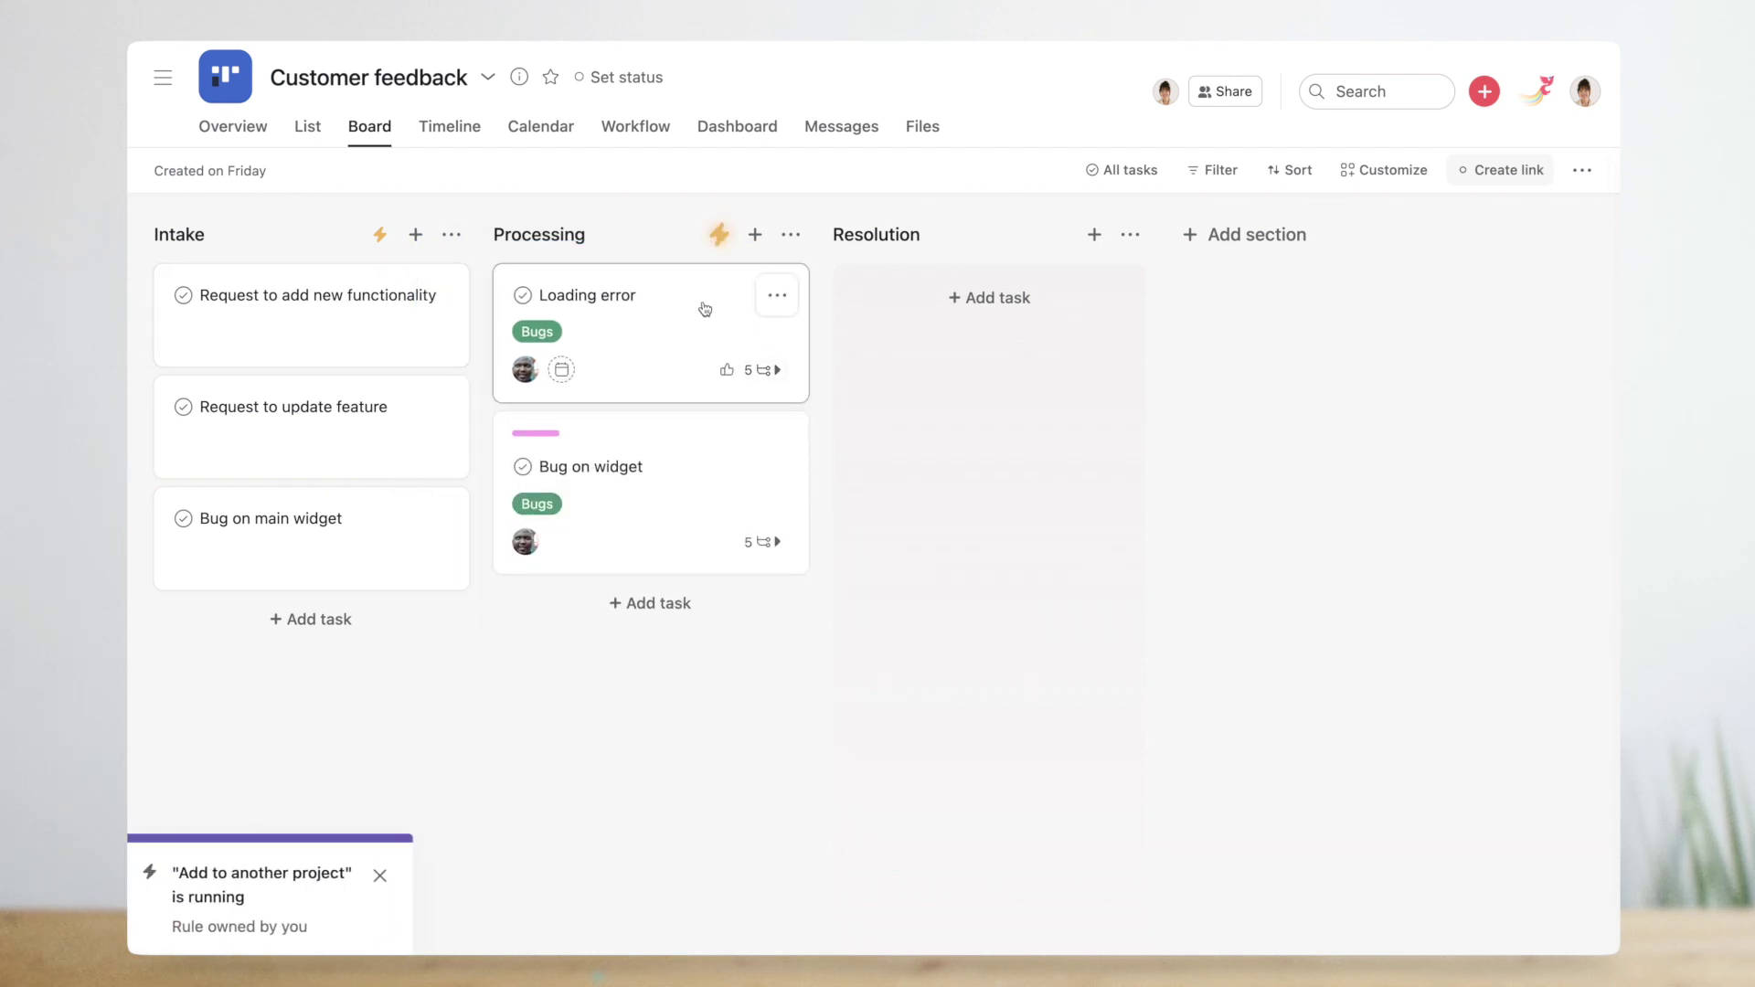
pyautogui.click(704, 309)
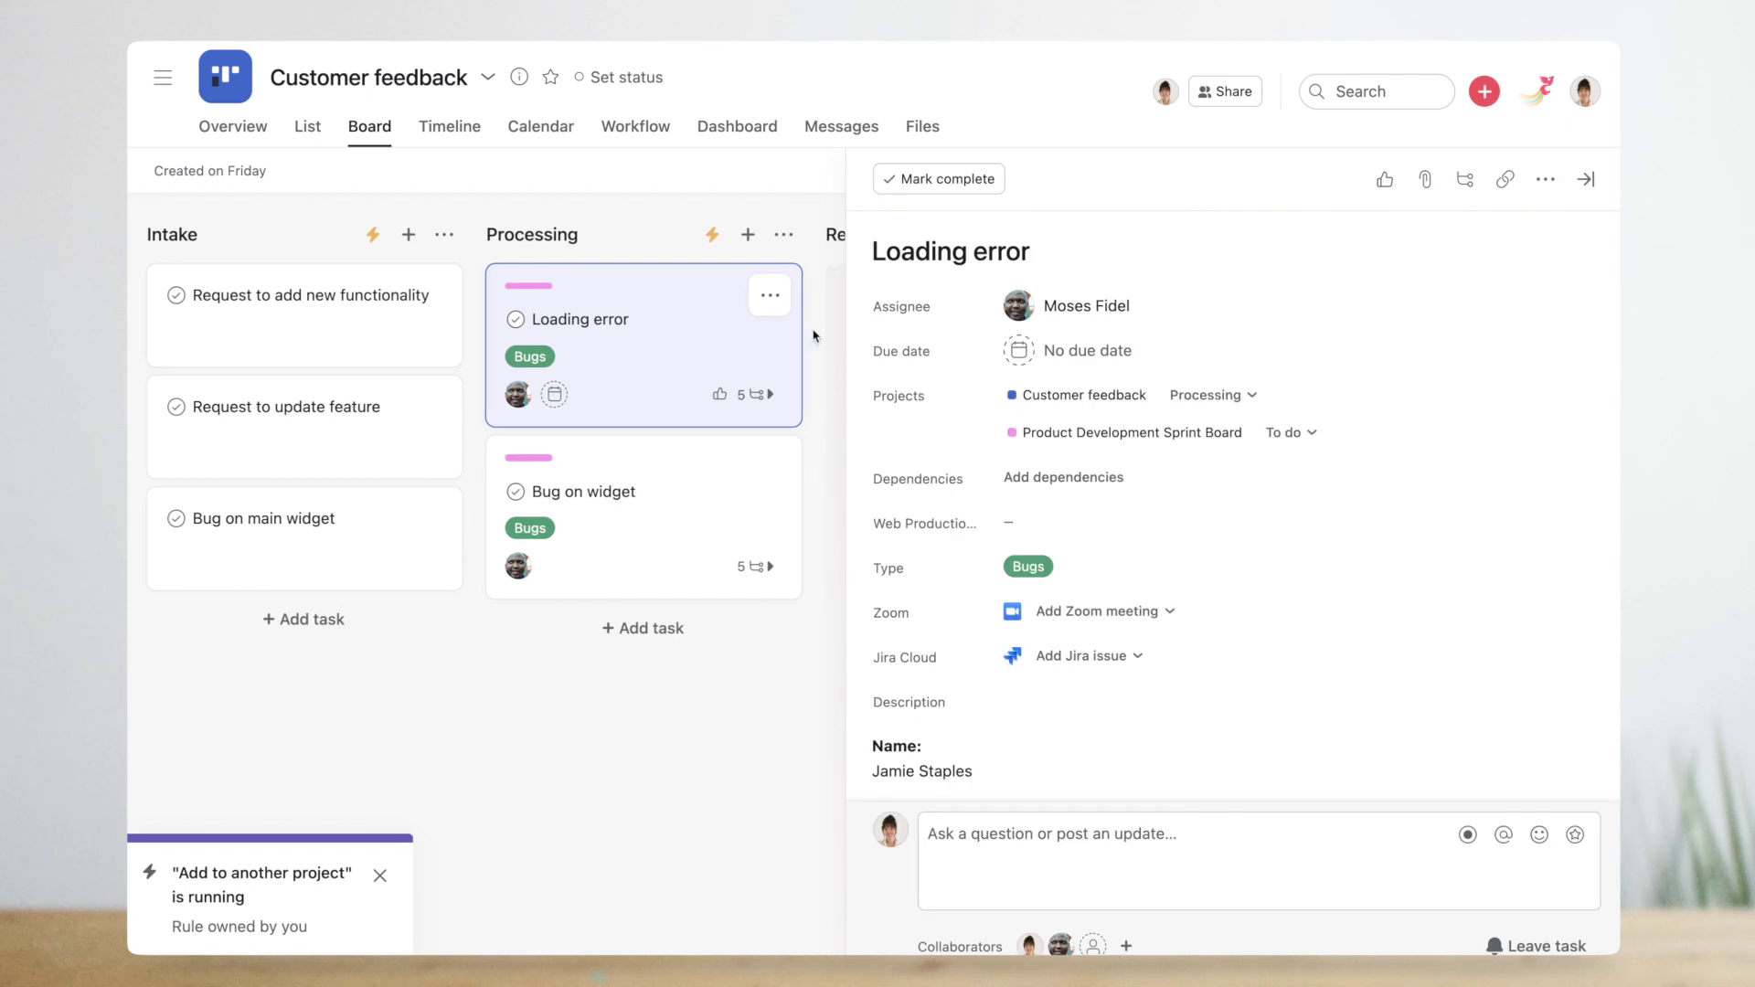
pyautogui.click(1083, 434)
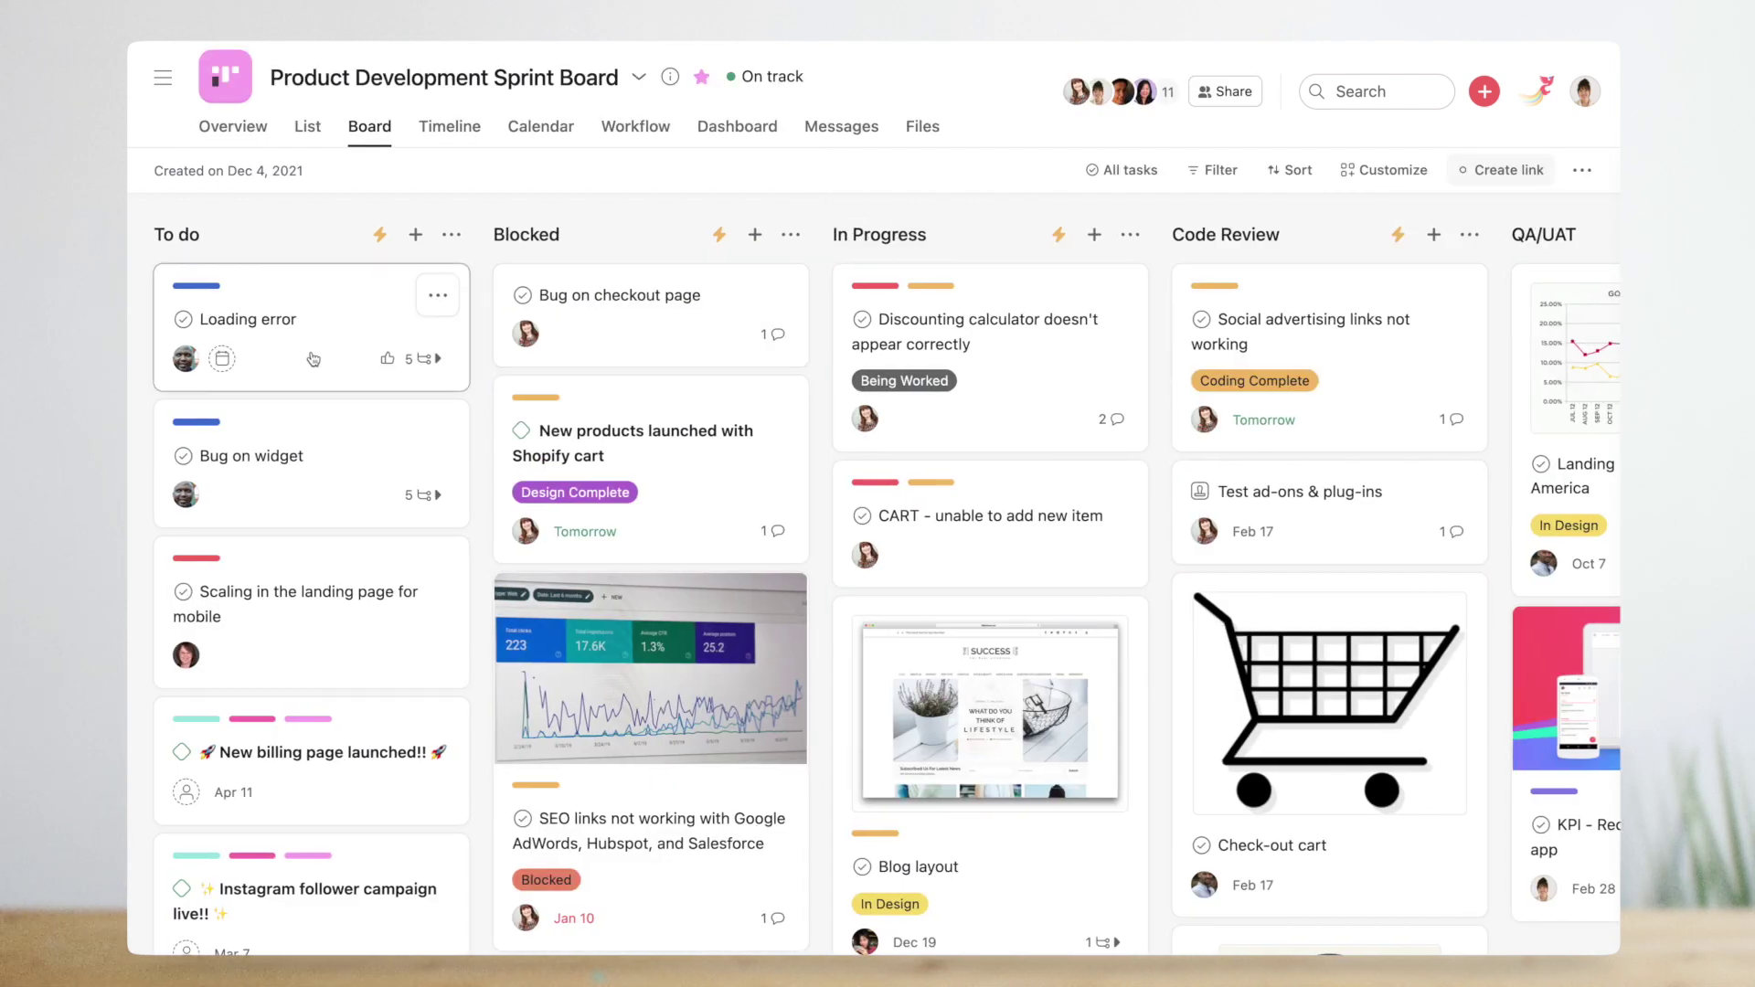
# Move Loading error to In Progress and post a thank-you comment on it.
pyautogui.moveTo(313, 360); pyautogui.dragTo(988, 368)
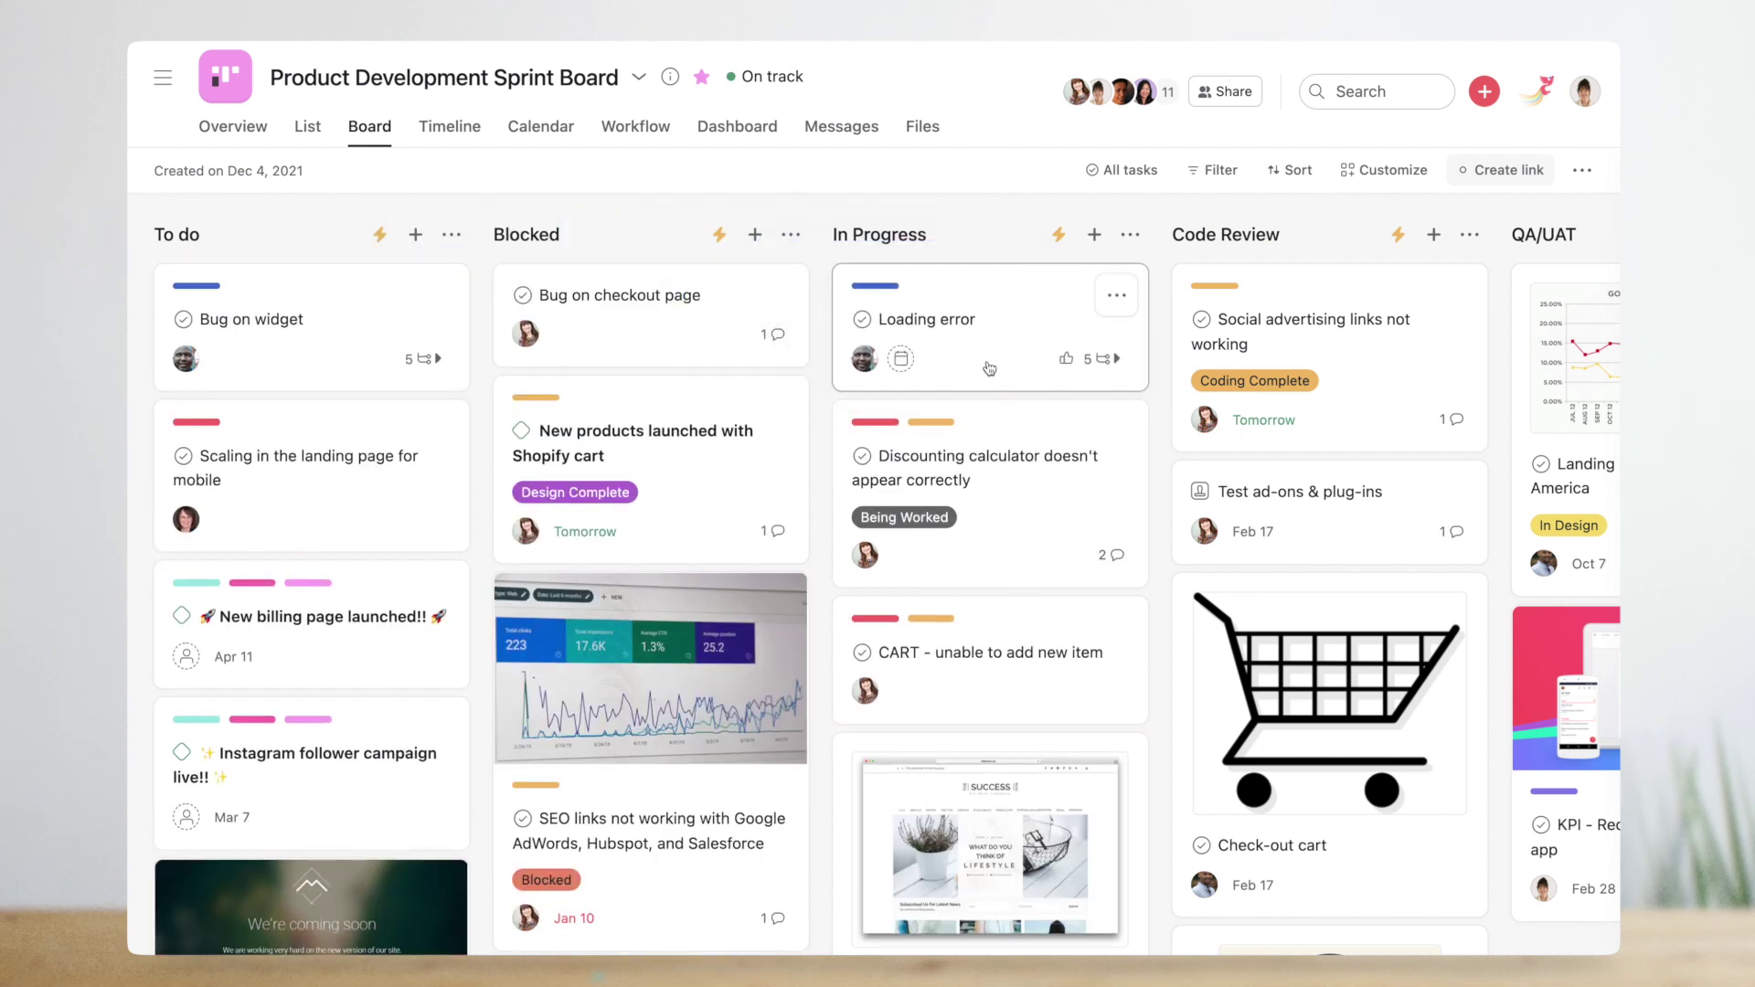
pyautogui.click(1110, 359)
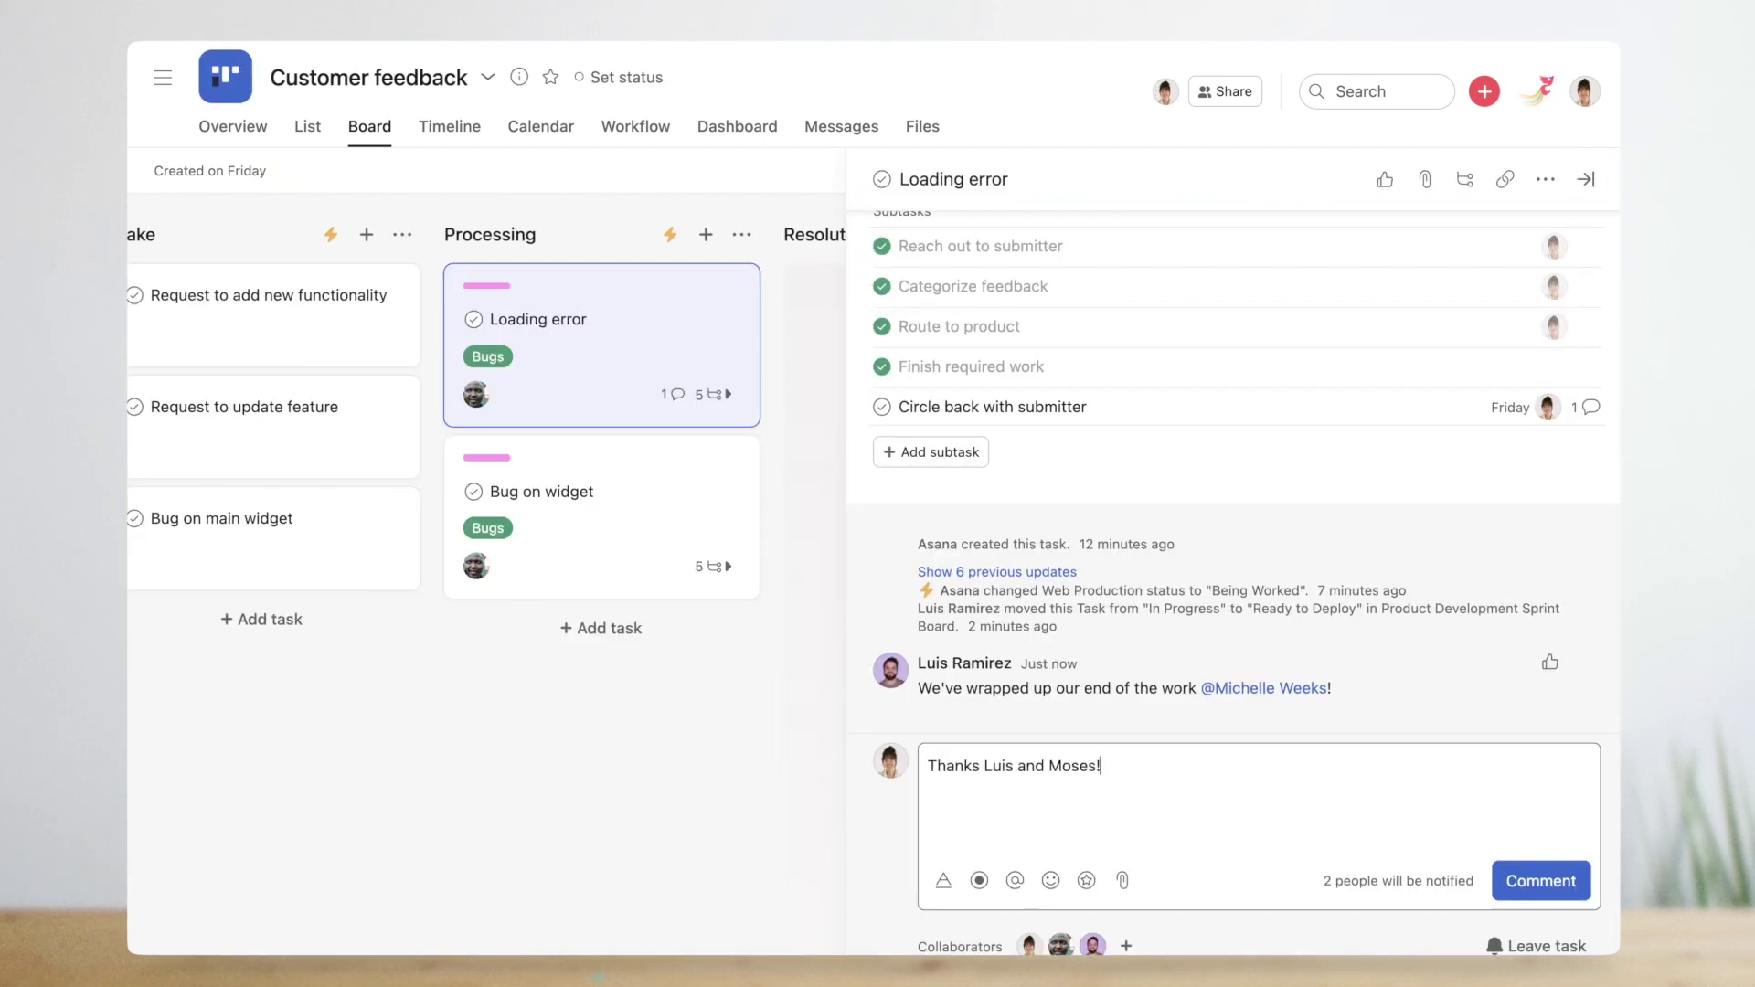
pyautogui.hotkey('ctrl', 'Return')
# Complete Circle back with submitter and Loading error, then move it into Resolution.
pyautogui.click(883, 503)
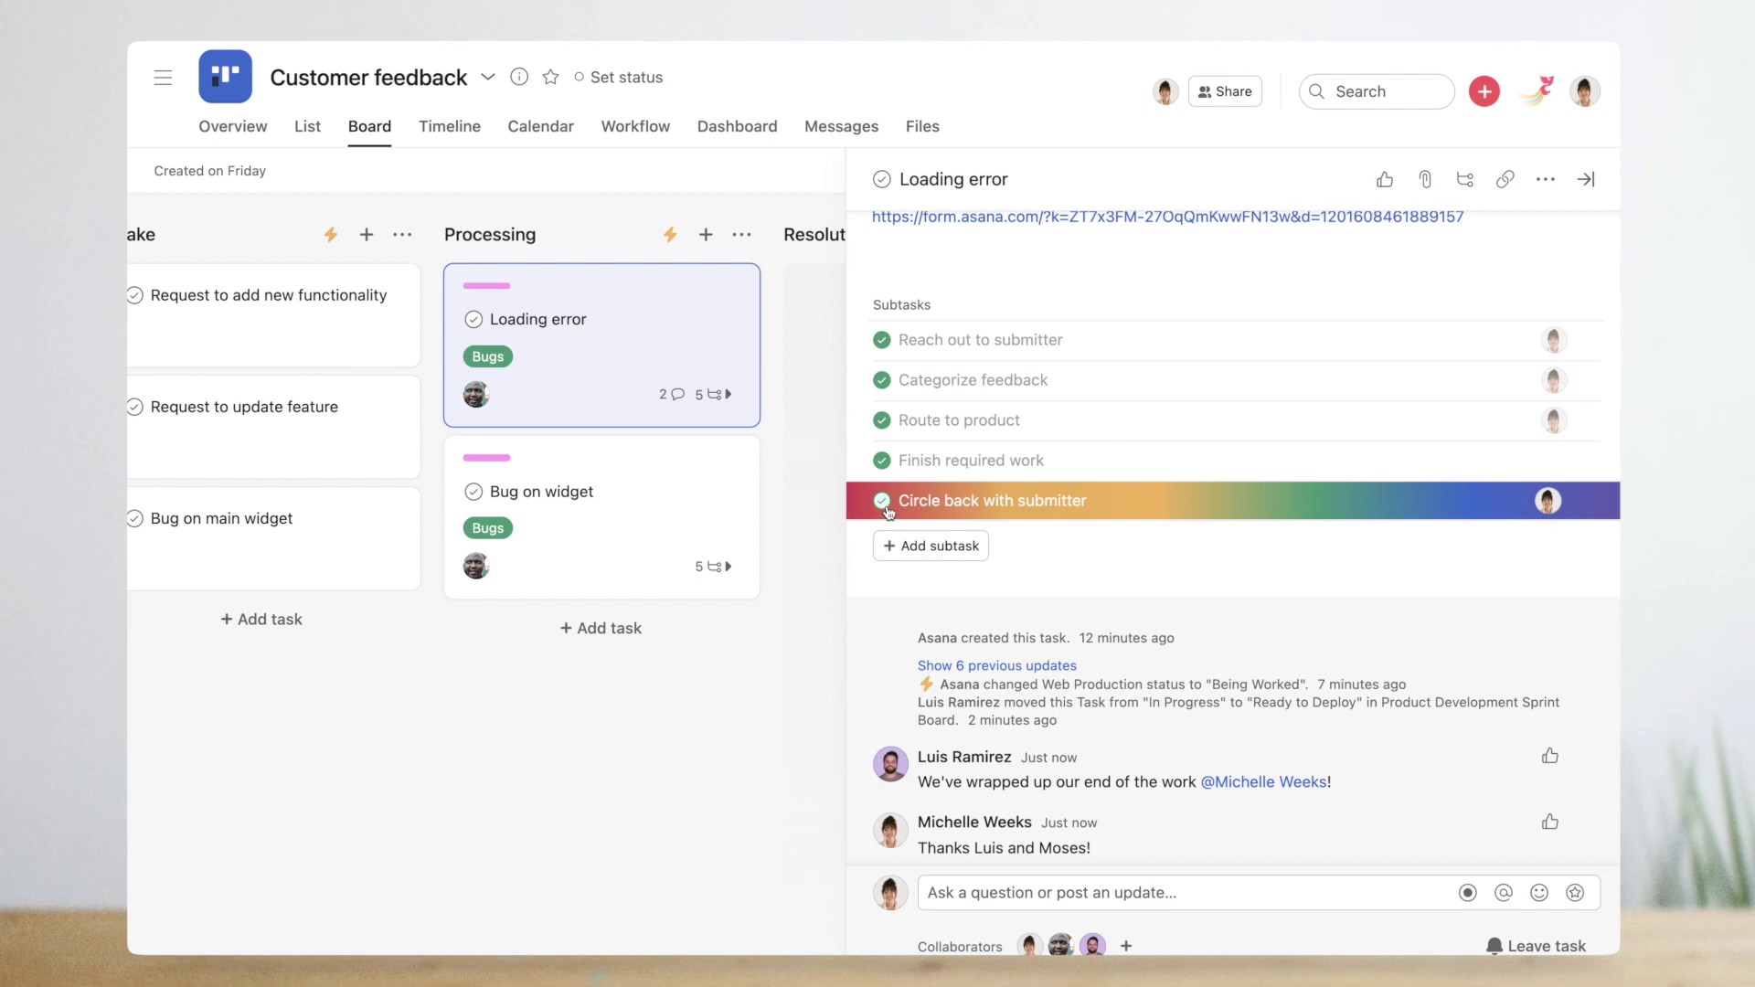
pyautogui.scroll(15, 887, 515)
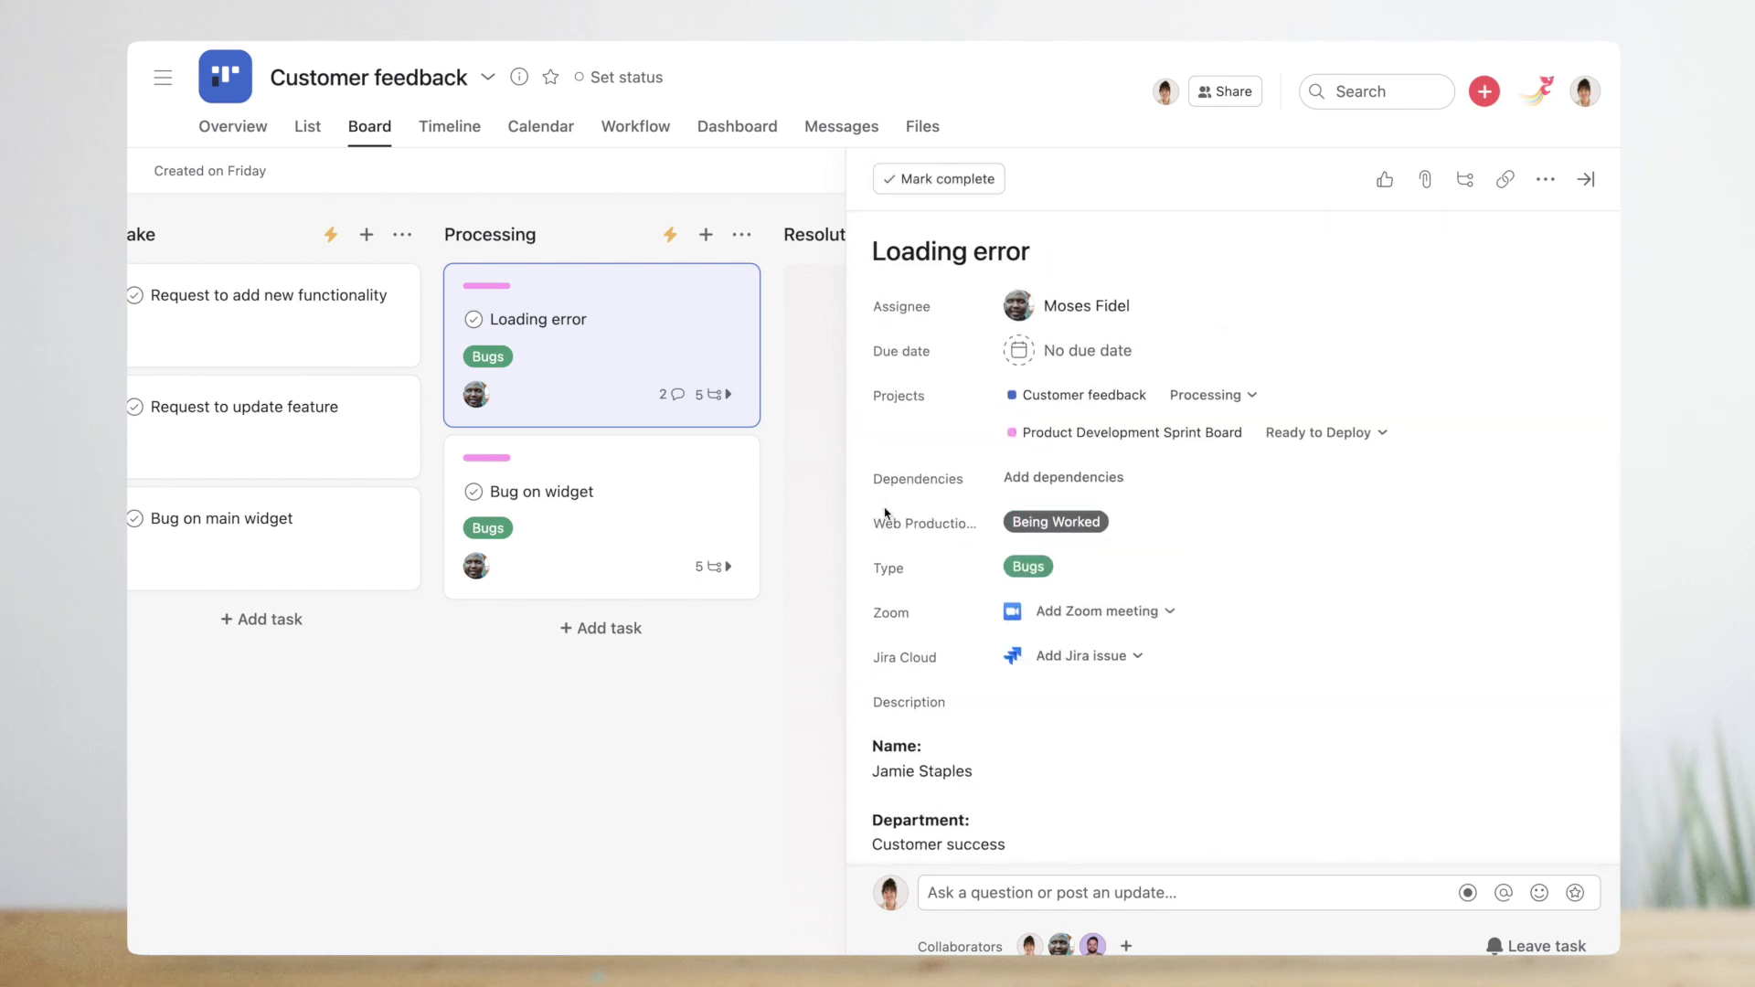
pyautogui.click(977, 187)
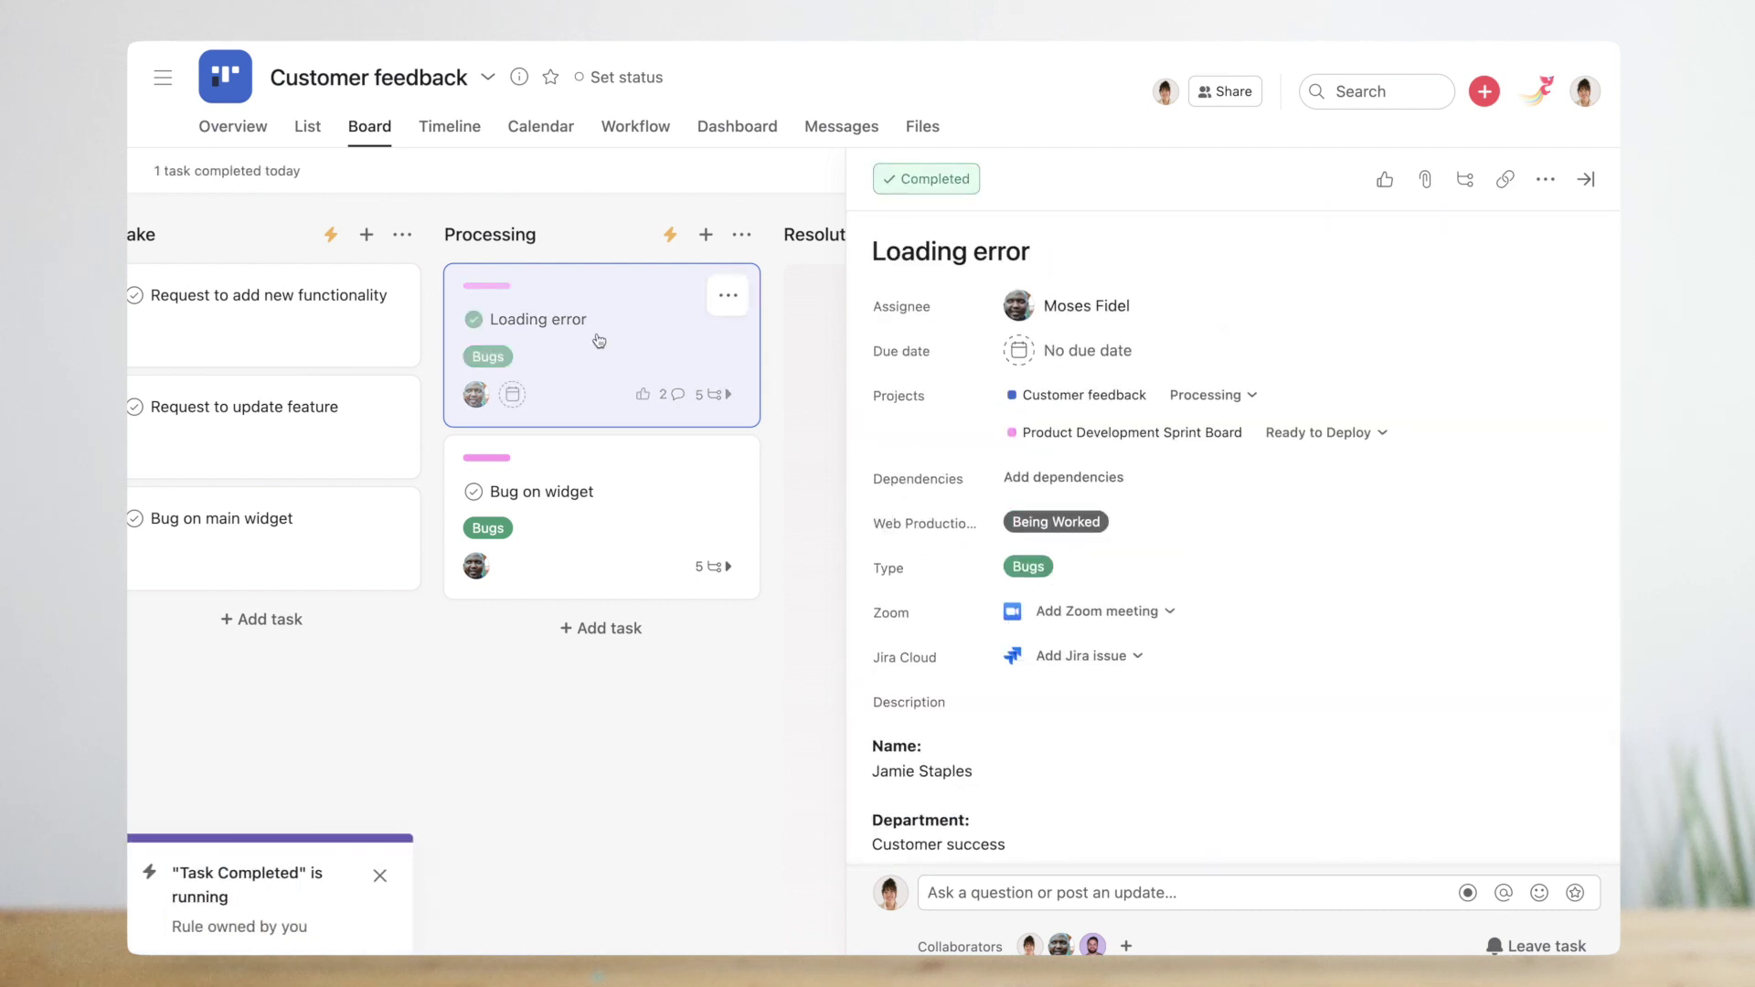
pyautogui.moveTo(633, 320); pyautogui.dragTo(587, 331)
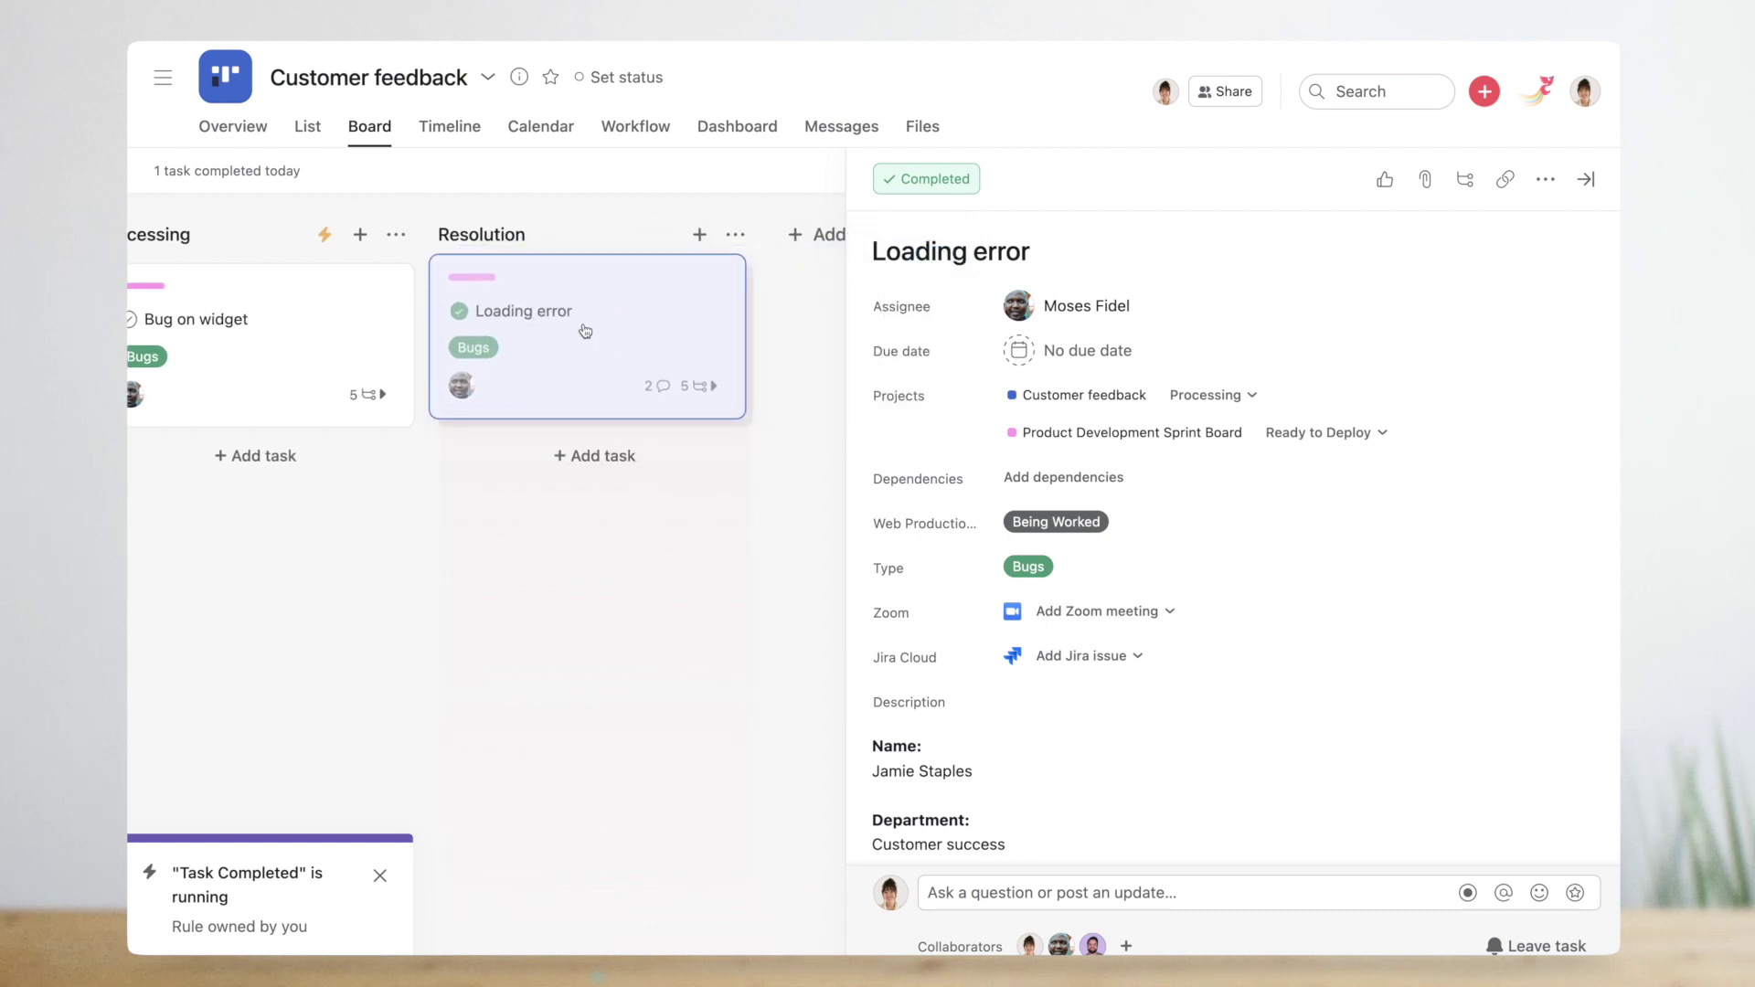